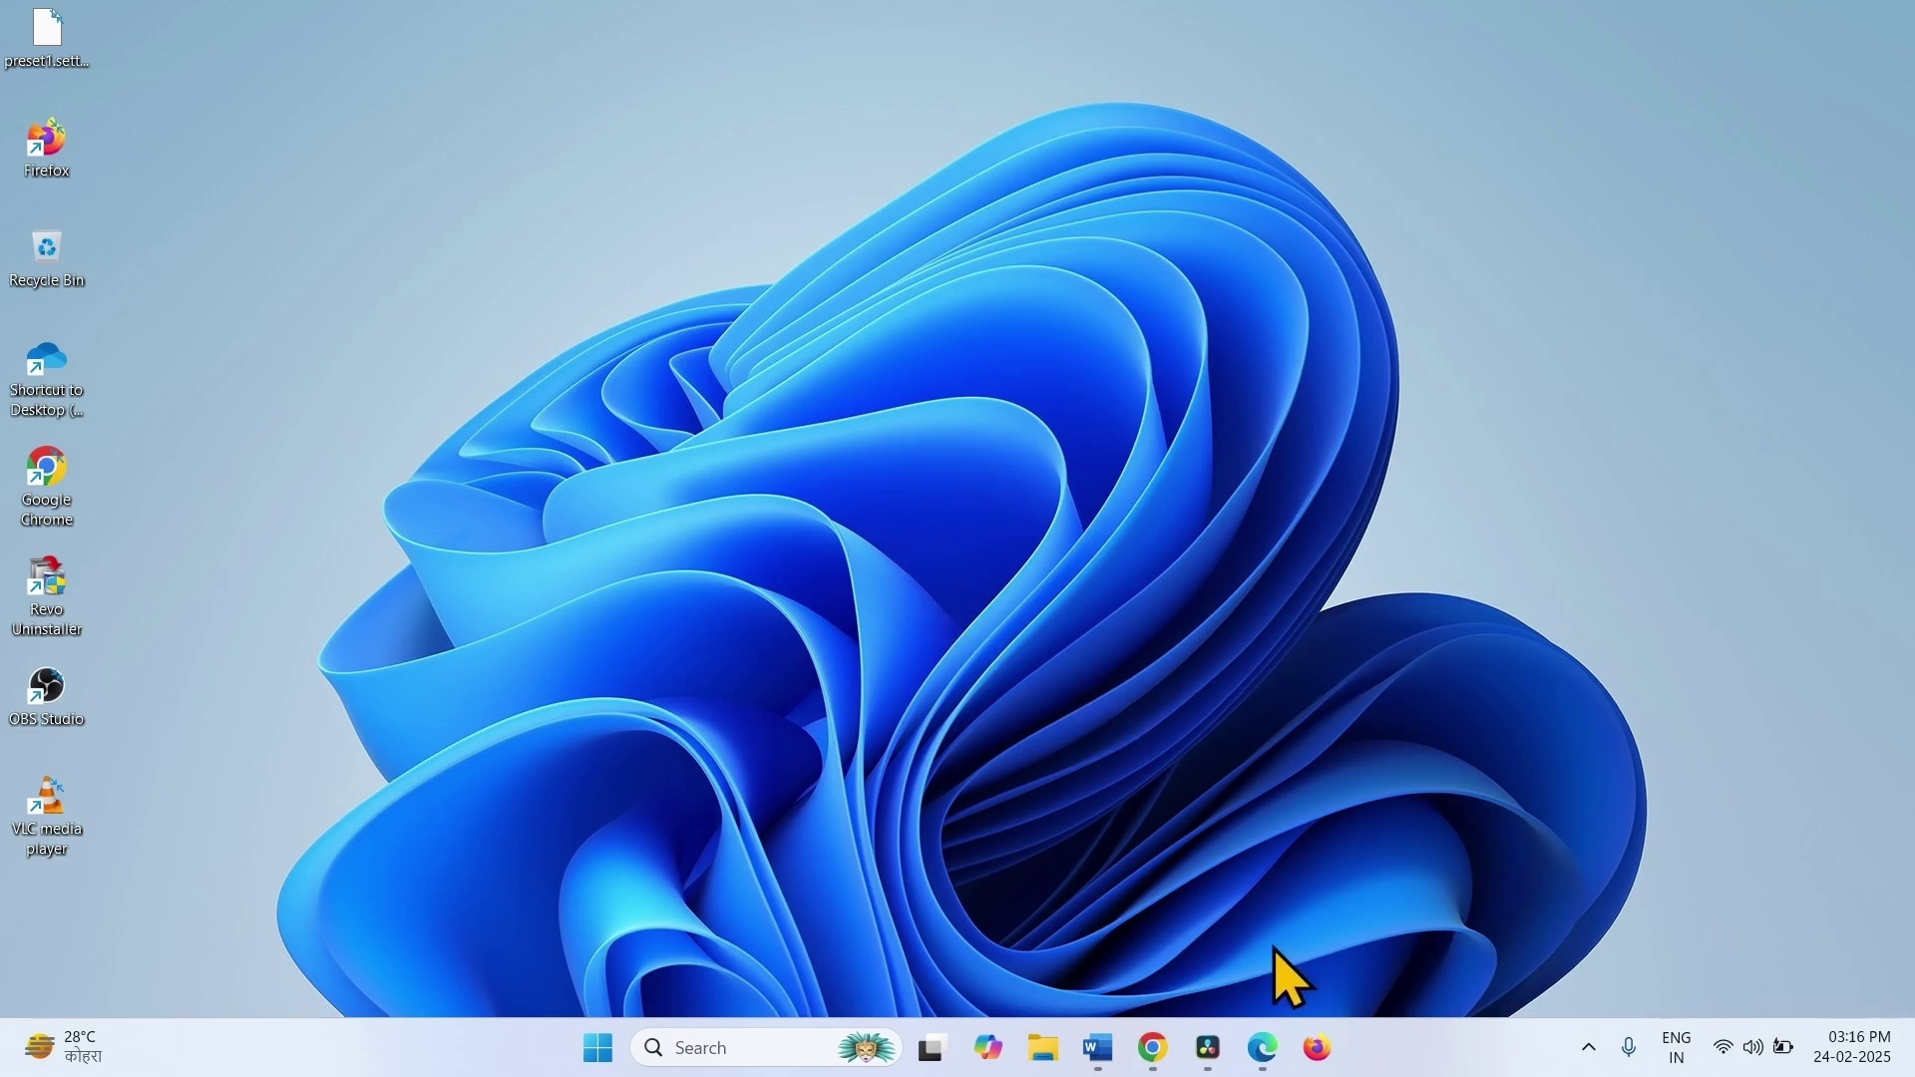
Check the Call of Duty: Black Ops 6 and Warzone server status on Activision's Online Services page, and close the browser.
{"action": "mouse_move", "coordinate": [1163, 1038]}
{"action": "left_click", "coordinate": [1387, 918]}
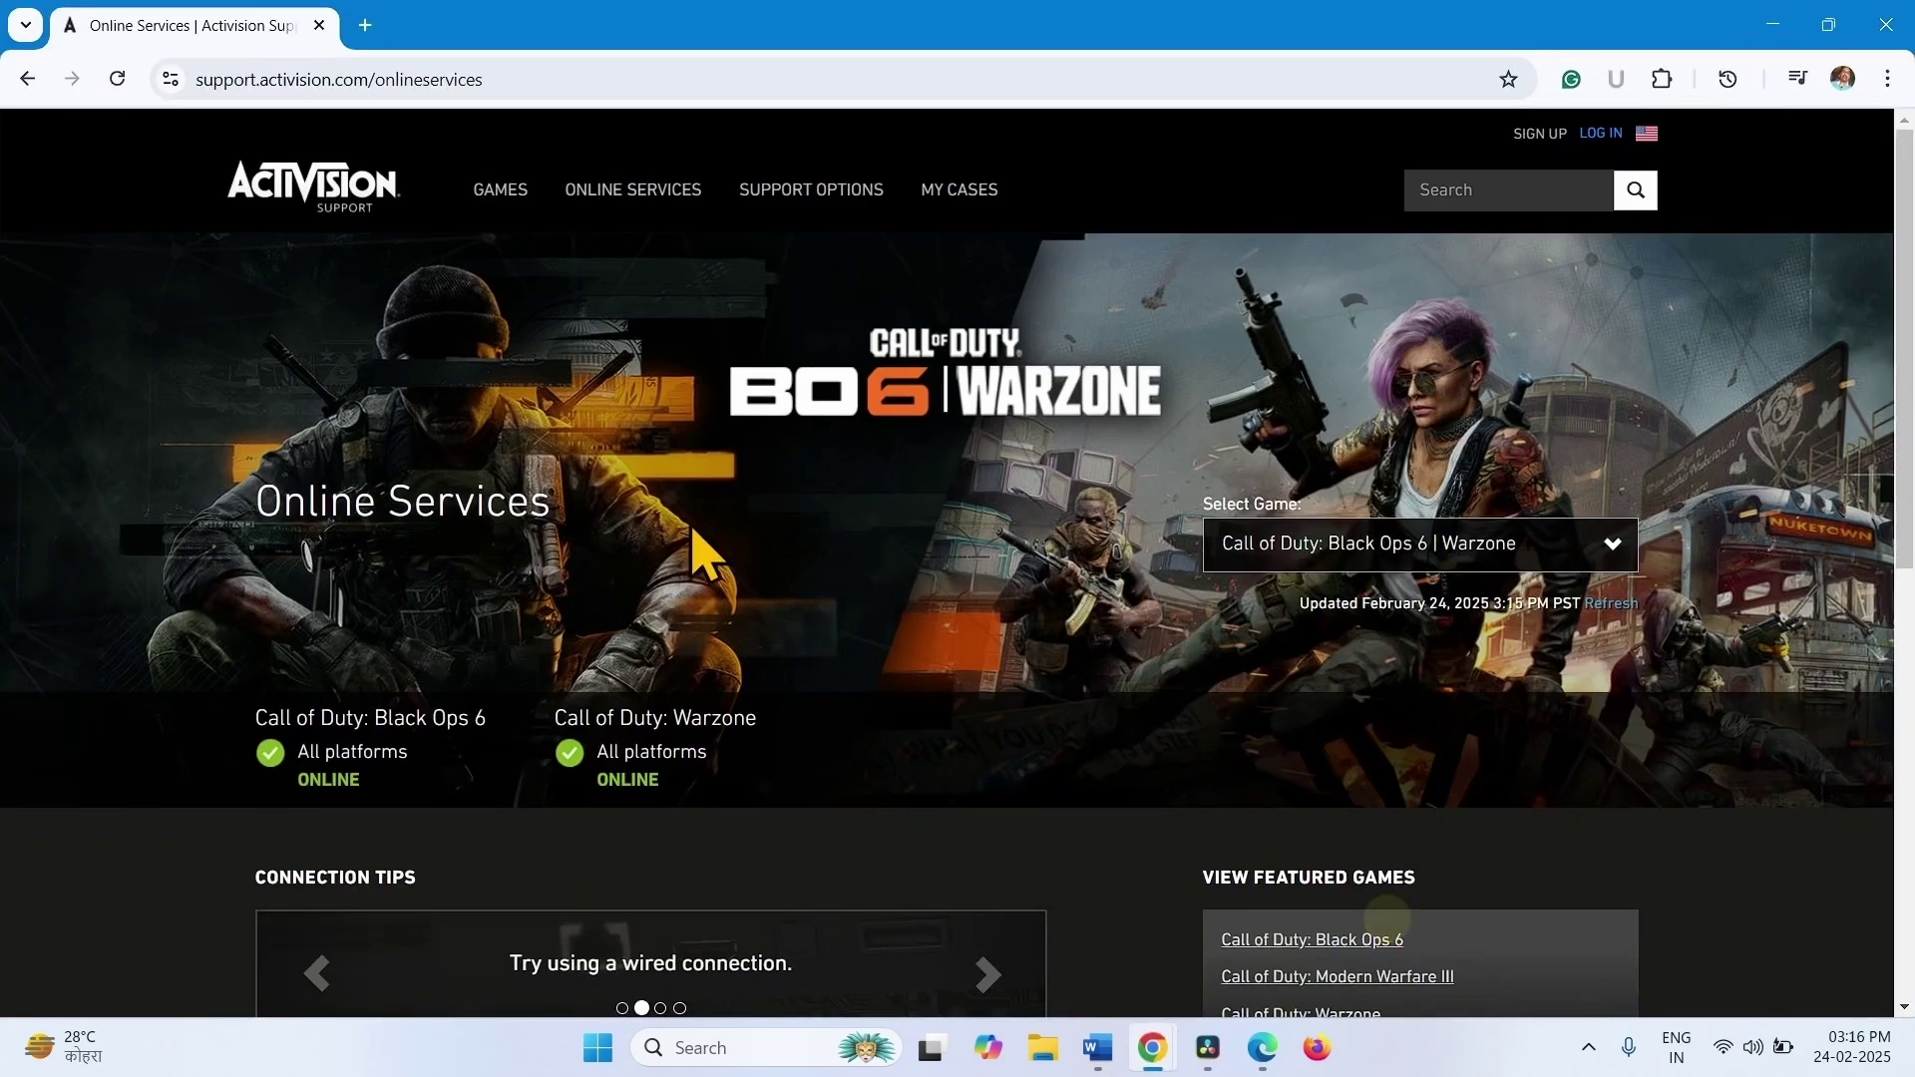
{"action": "scroll", "coordinate": [843, 643], "scroll_direction": "down", "scroll_amount": 1}
{"action": "scroll", "coordinate": [855, 664], "scroll_direction": "down", "scroll_amount": 1}
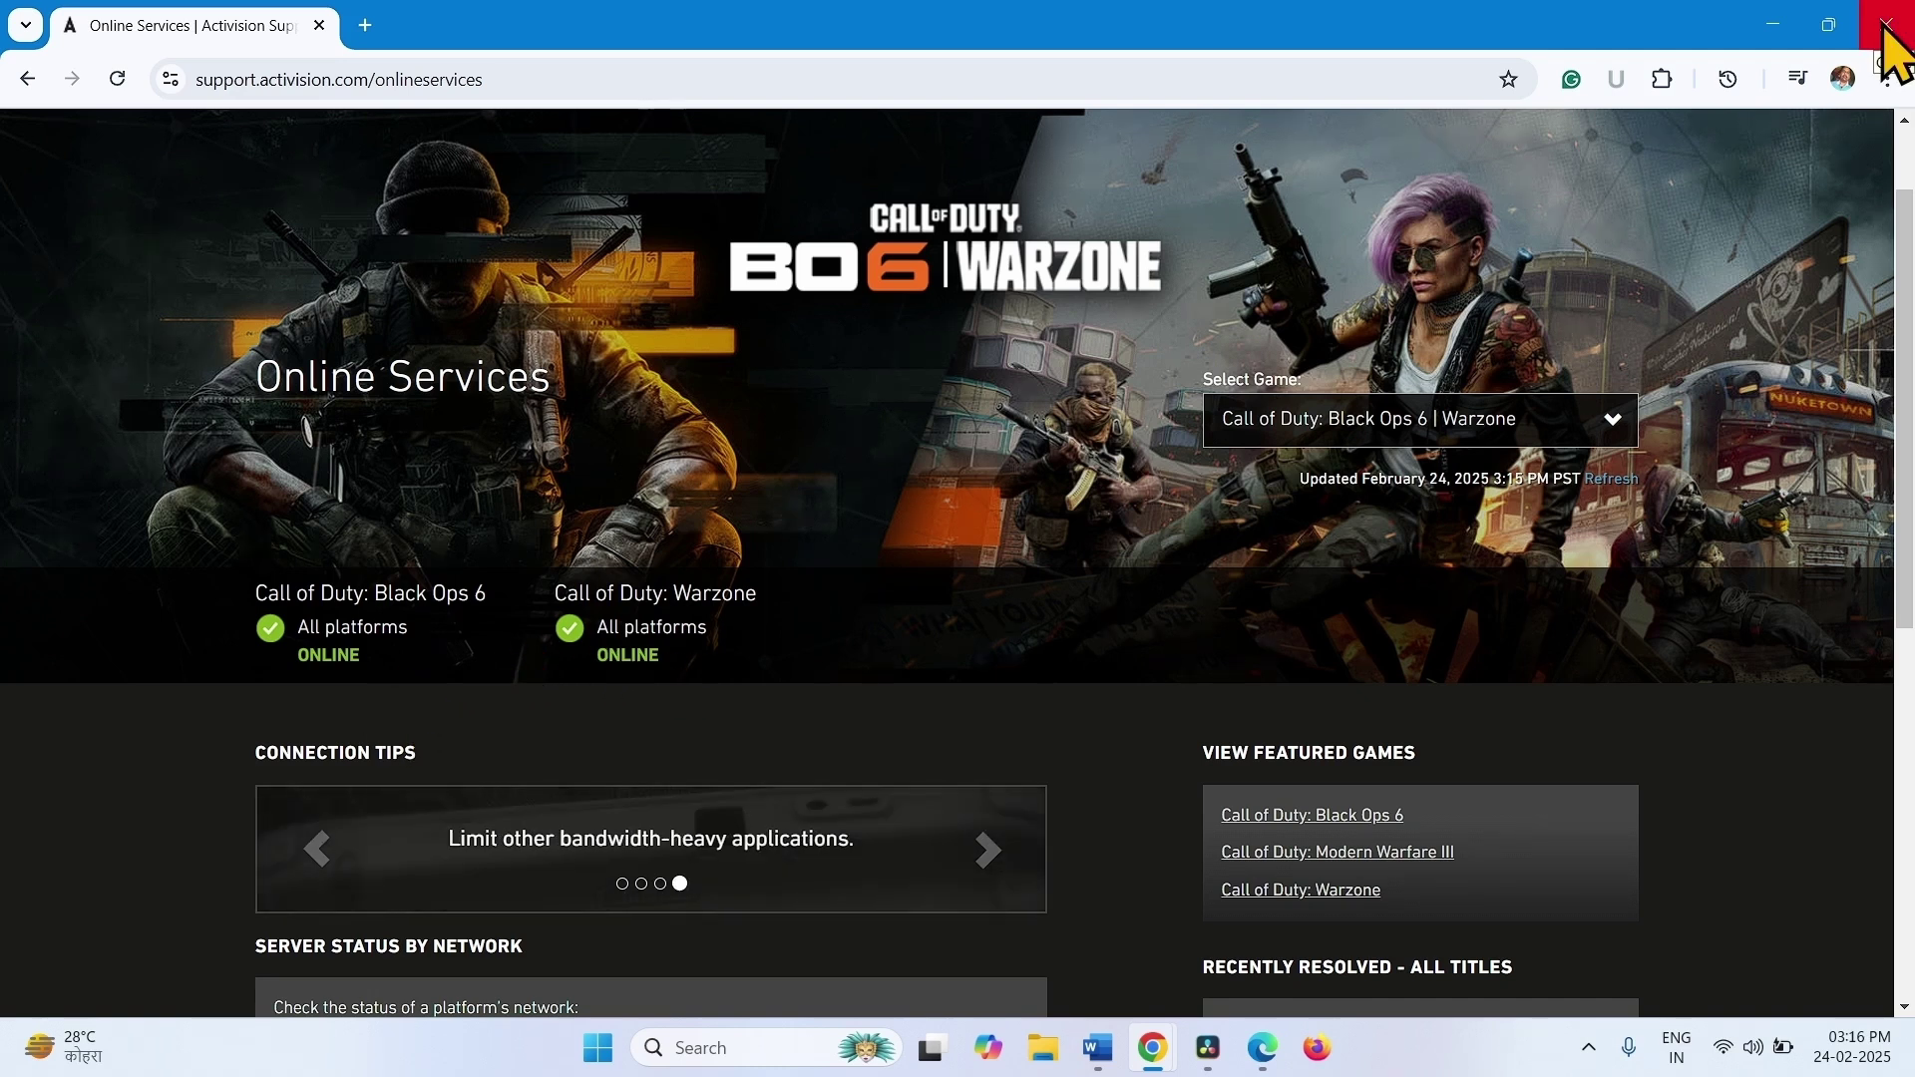
{"action": "left_click", "coordinate": [1885, 24]}
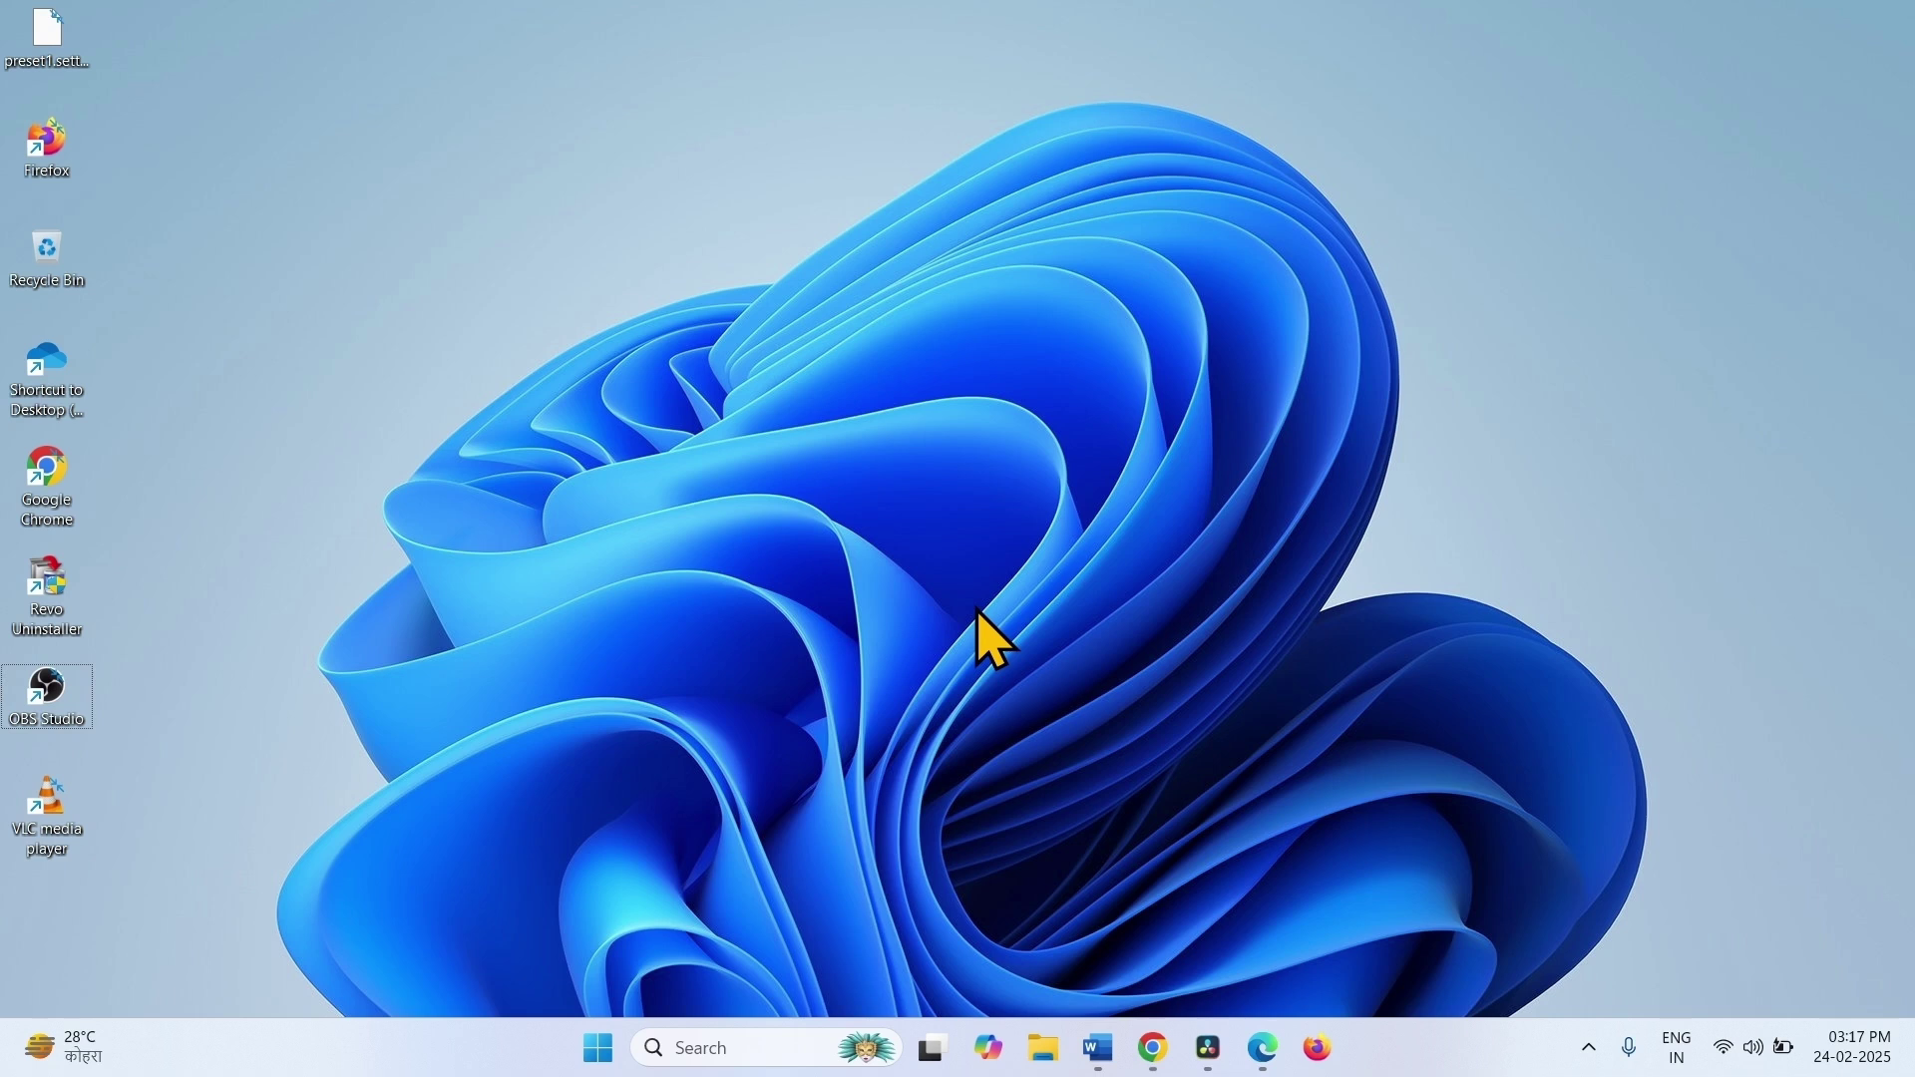
Open Network Connections with the ncpa.cpl command and bring up the Wi-Fi adapter's properties.
{"action": "key", "text": "super+r"}
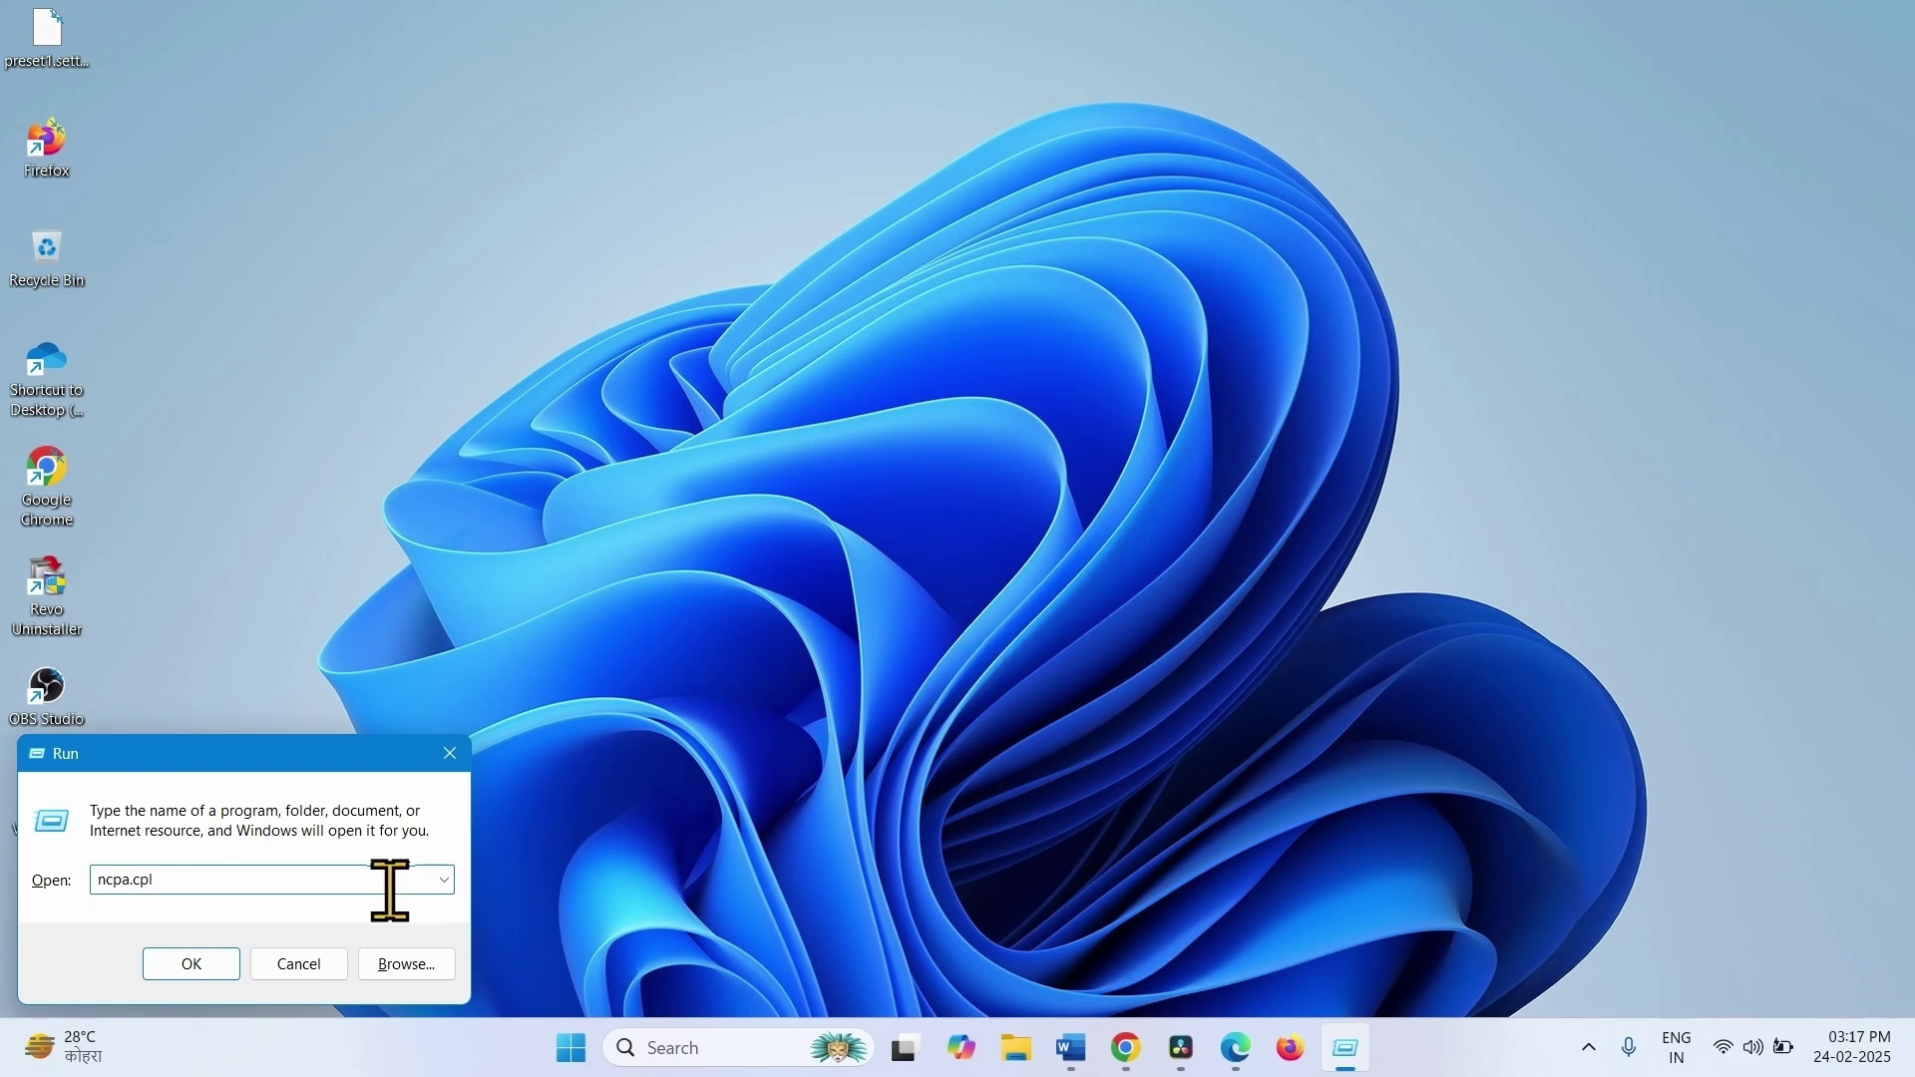
{"action": "left_click", "coordinate": [162, 971]}
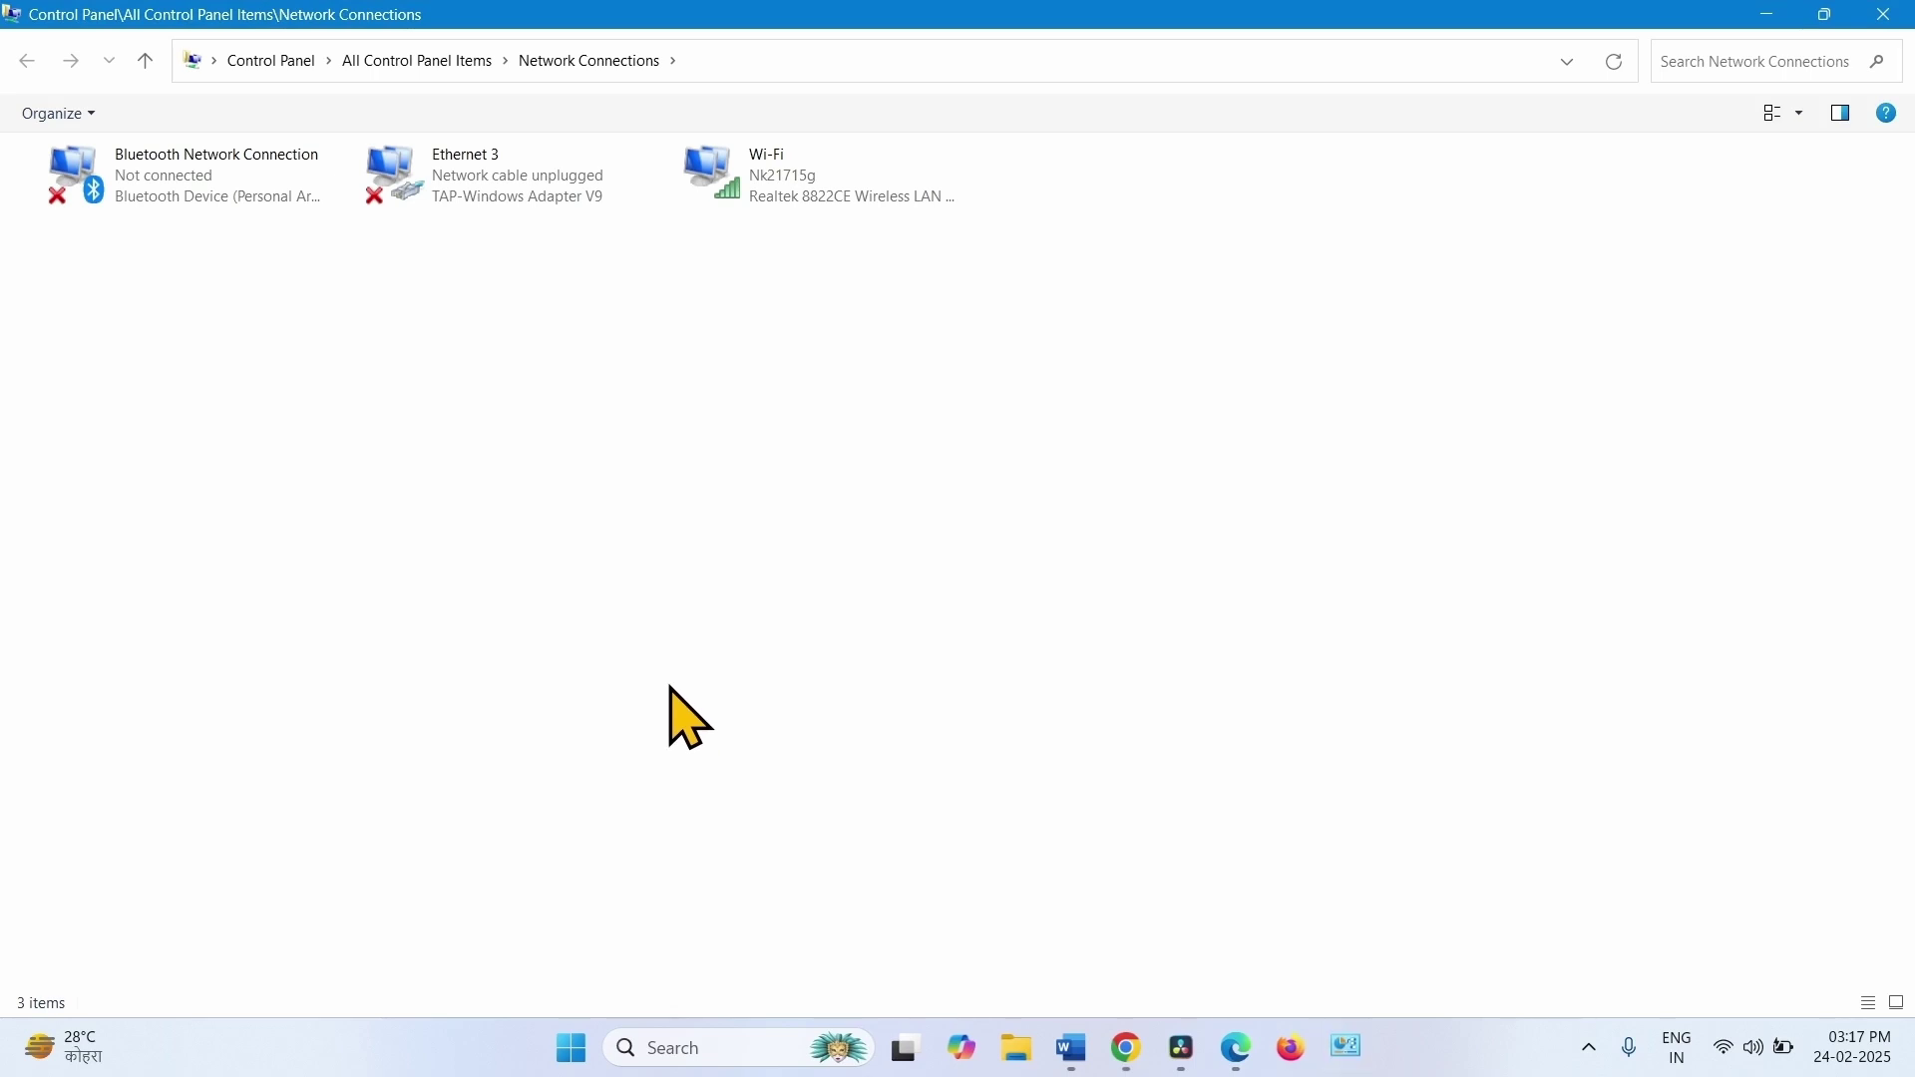
{"action": "right_click", "coordinate": [808, 189]}
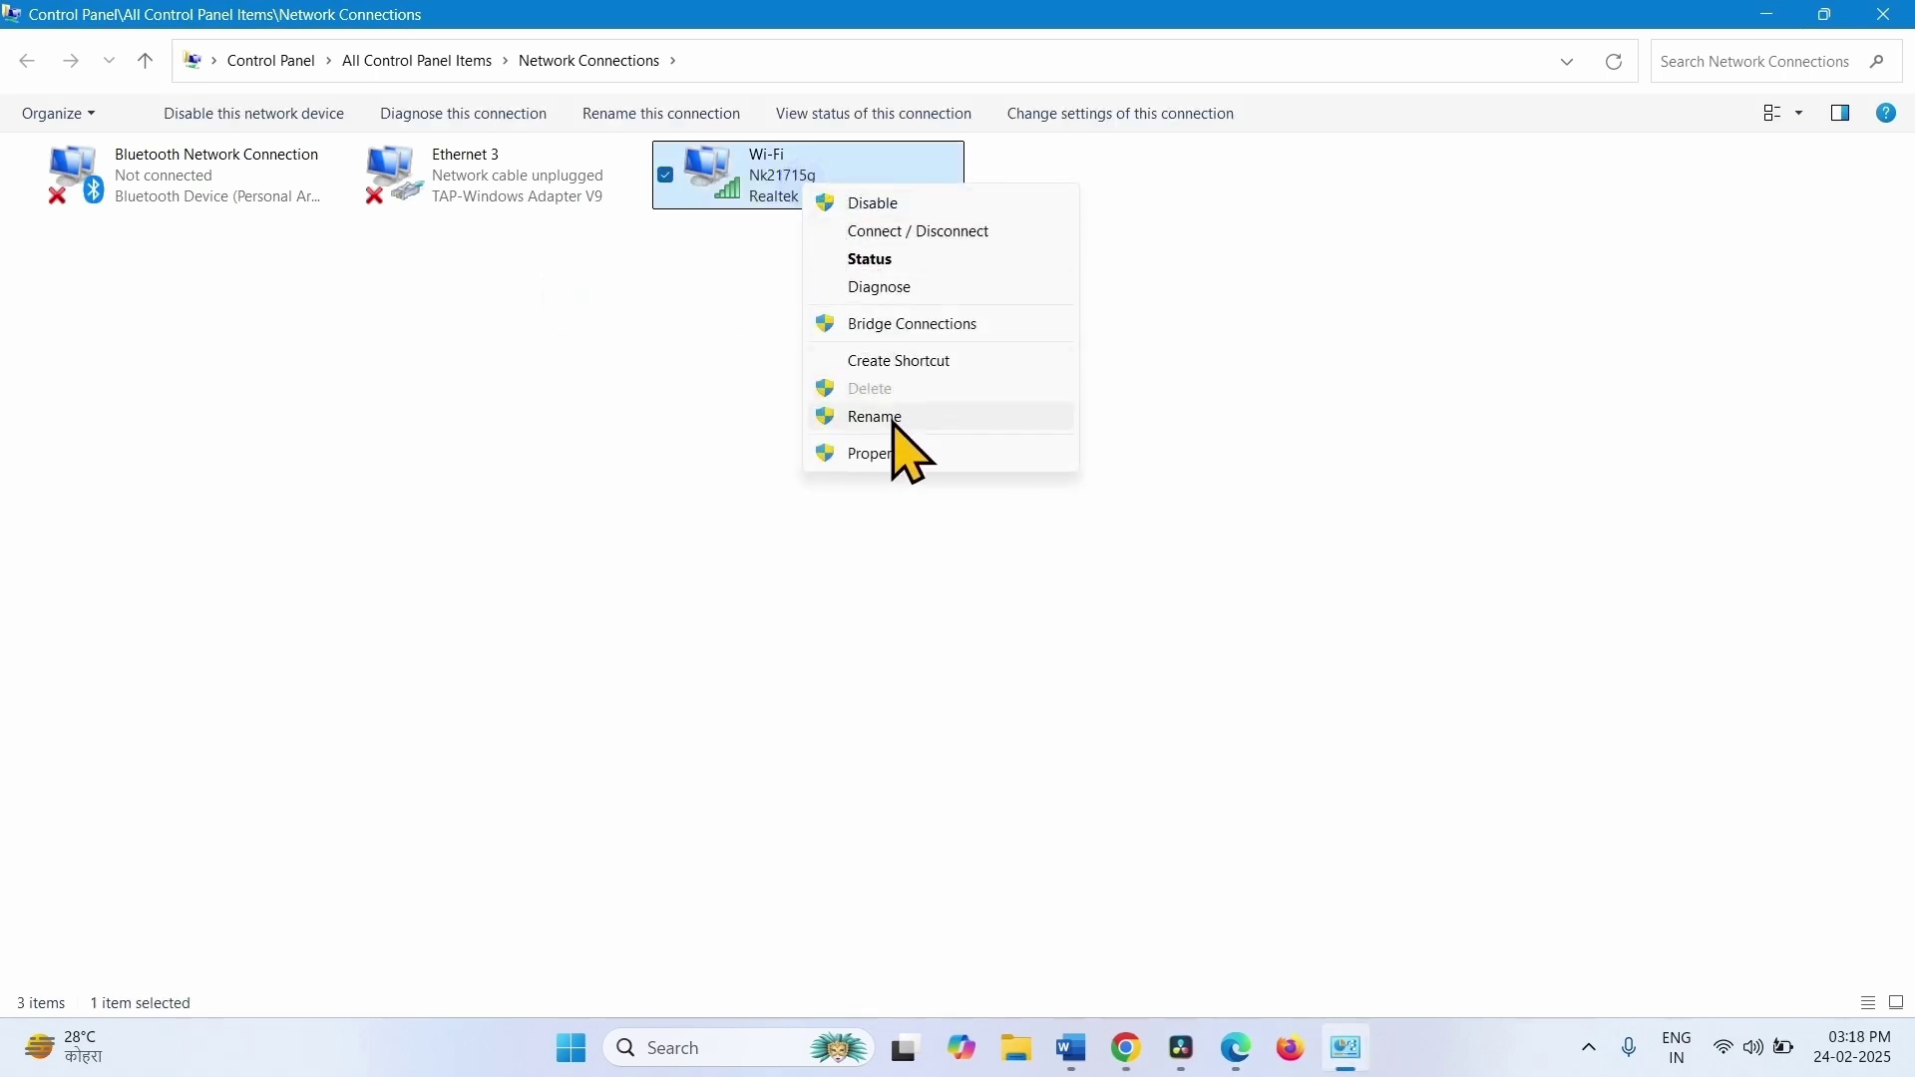
{"action": "left_click", "coordinate": [890, 457]}
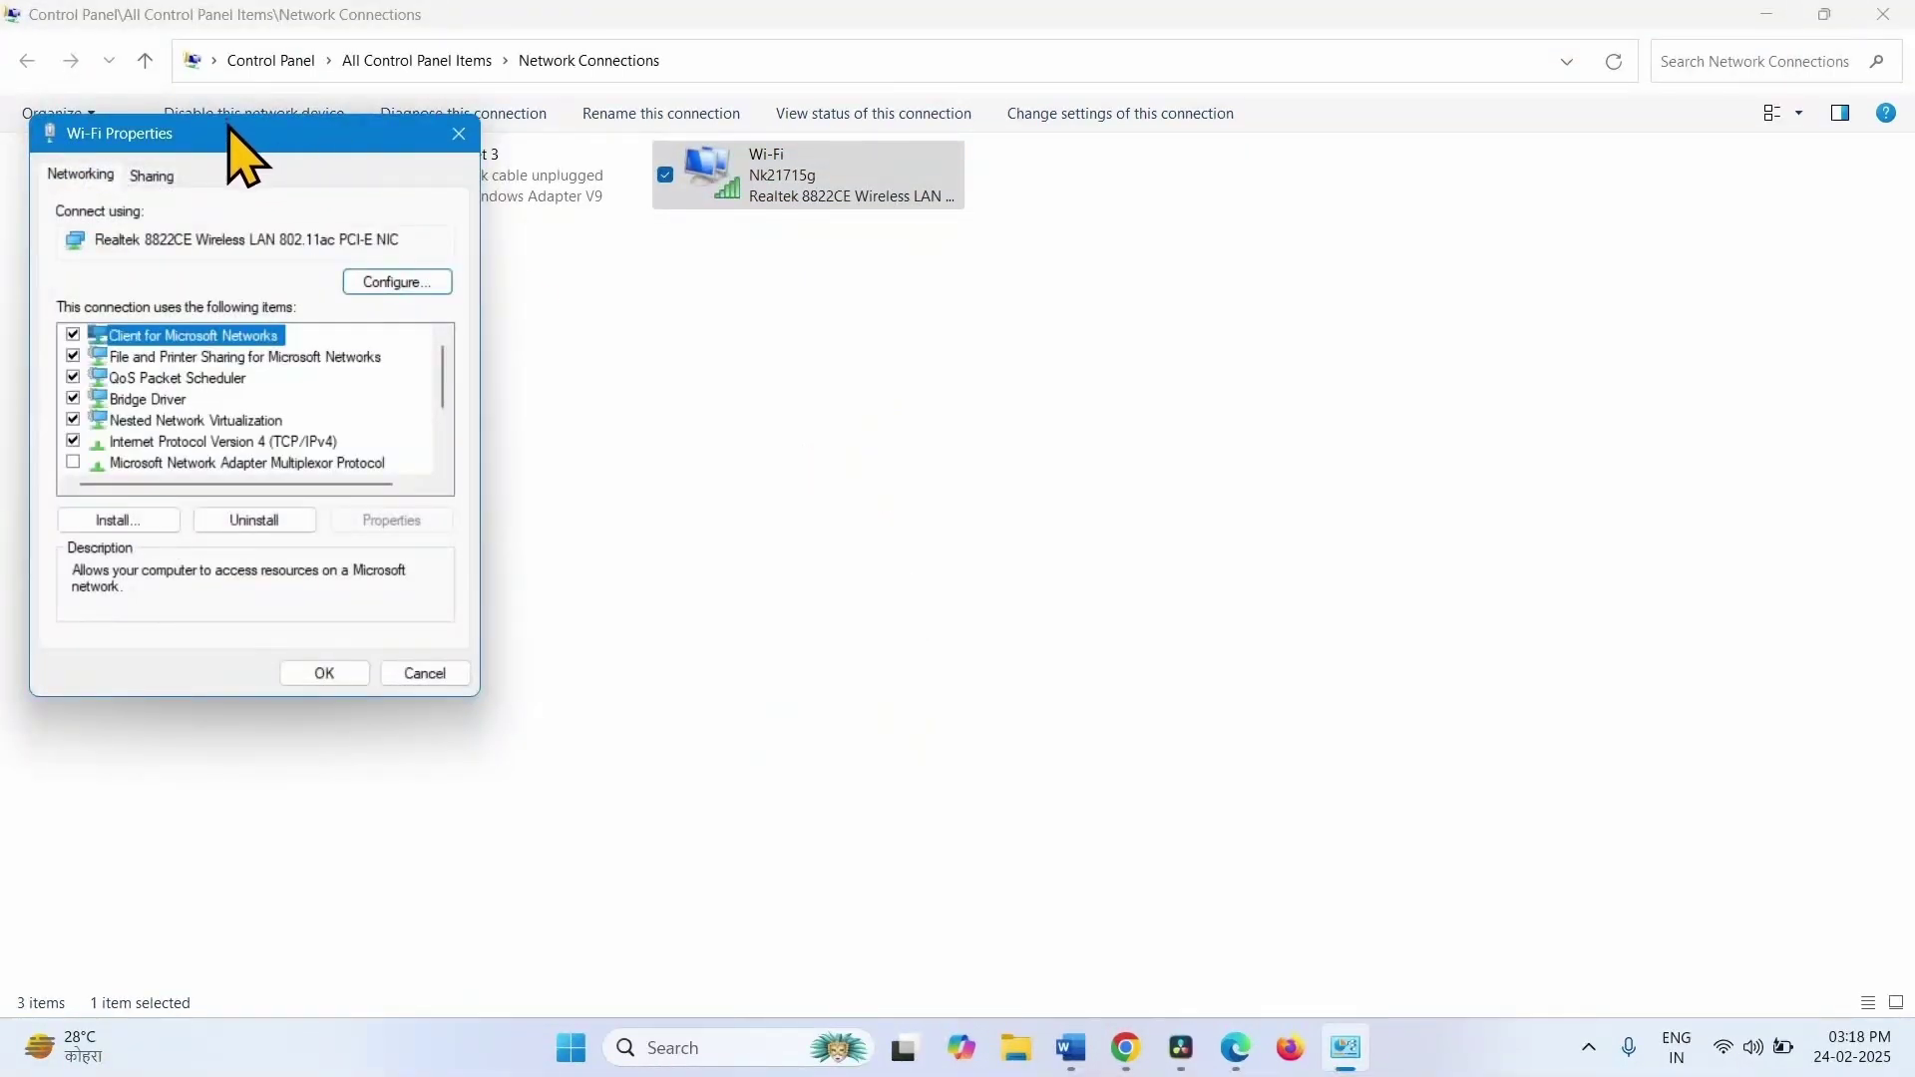
{"action": "left_click_drag", "start_coordinate": [230, 125], "coordinate": [937, 248]}
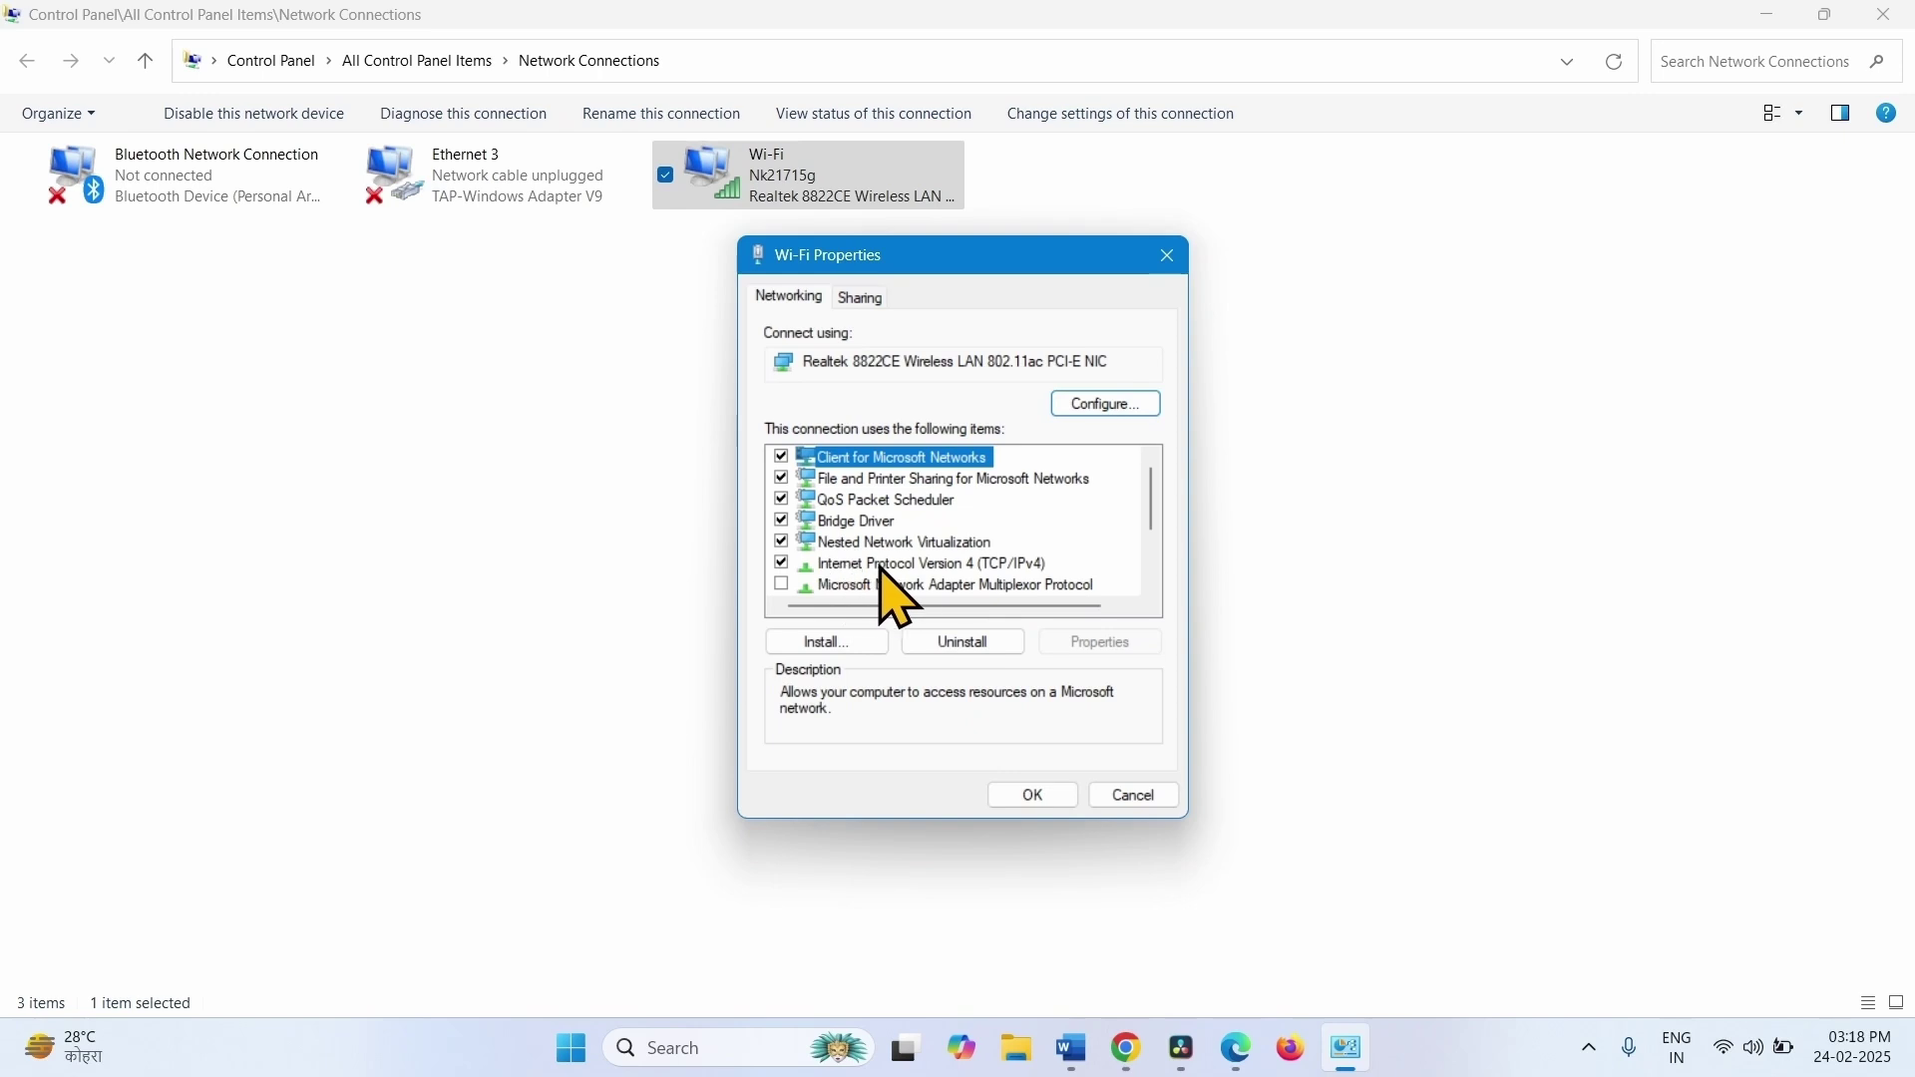
Set the Wi-Fi adapter's IPv4 DNS servers to 8.8.8.8 preferred and 8.8.4.4 alternate, and close Network Connections.
{"action": "left_click", "coordinate": [1027, 564]}
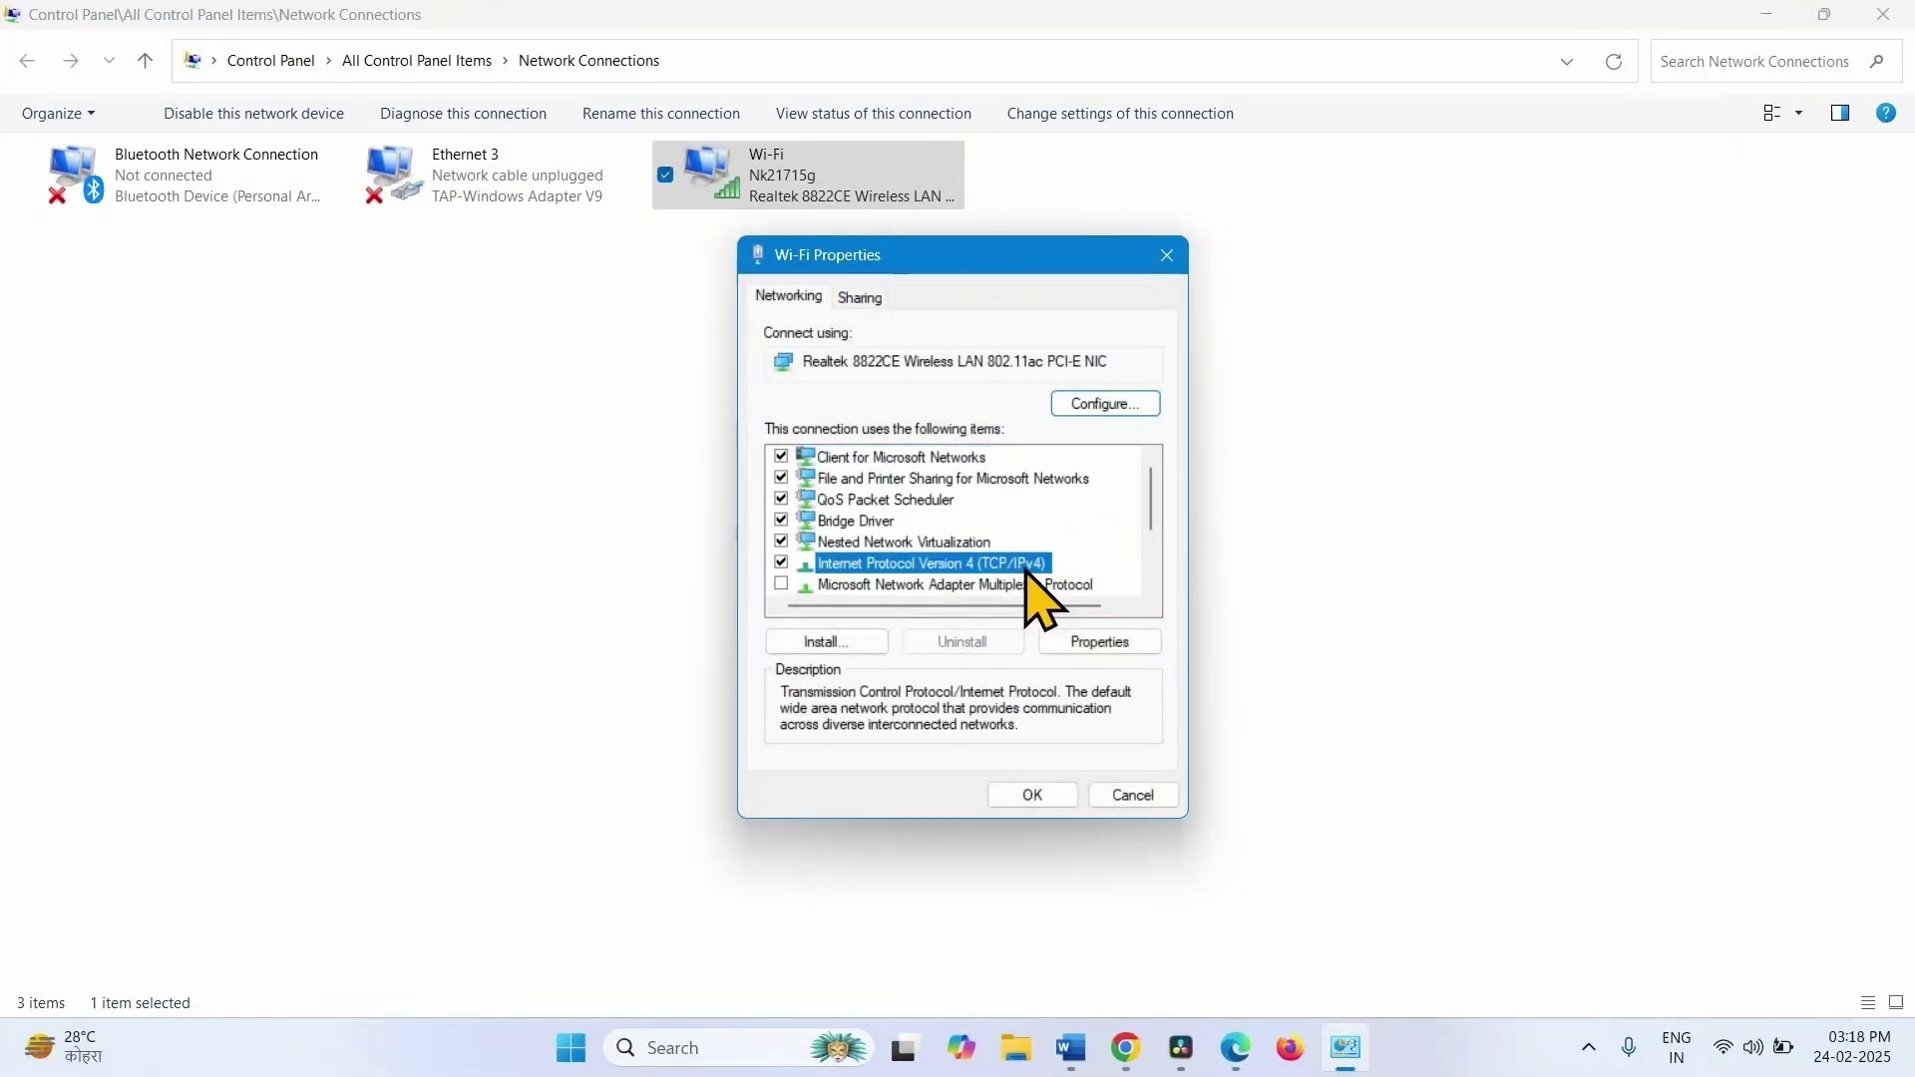
{"action": "left_click", "coordinate": [1106, 646]}
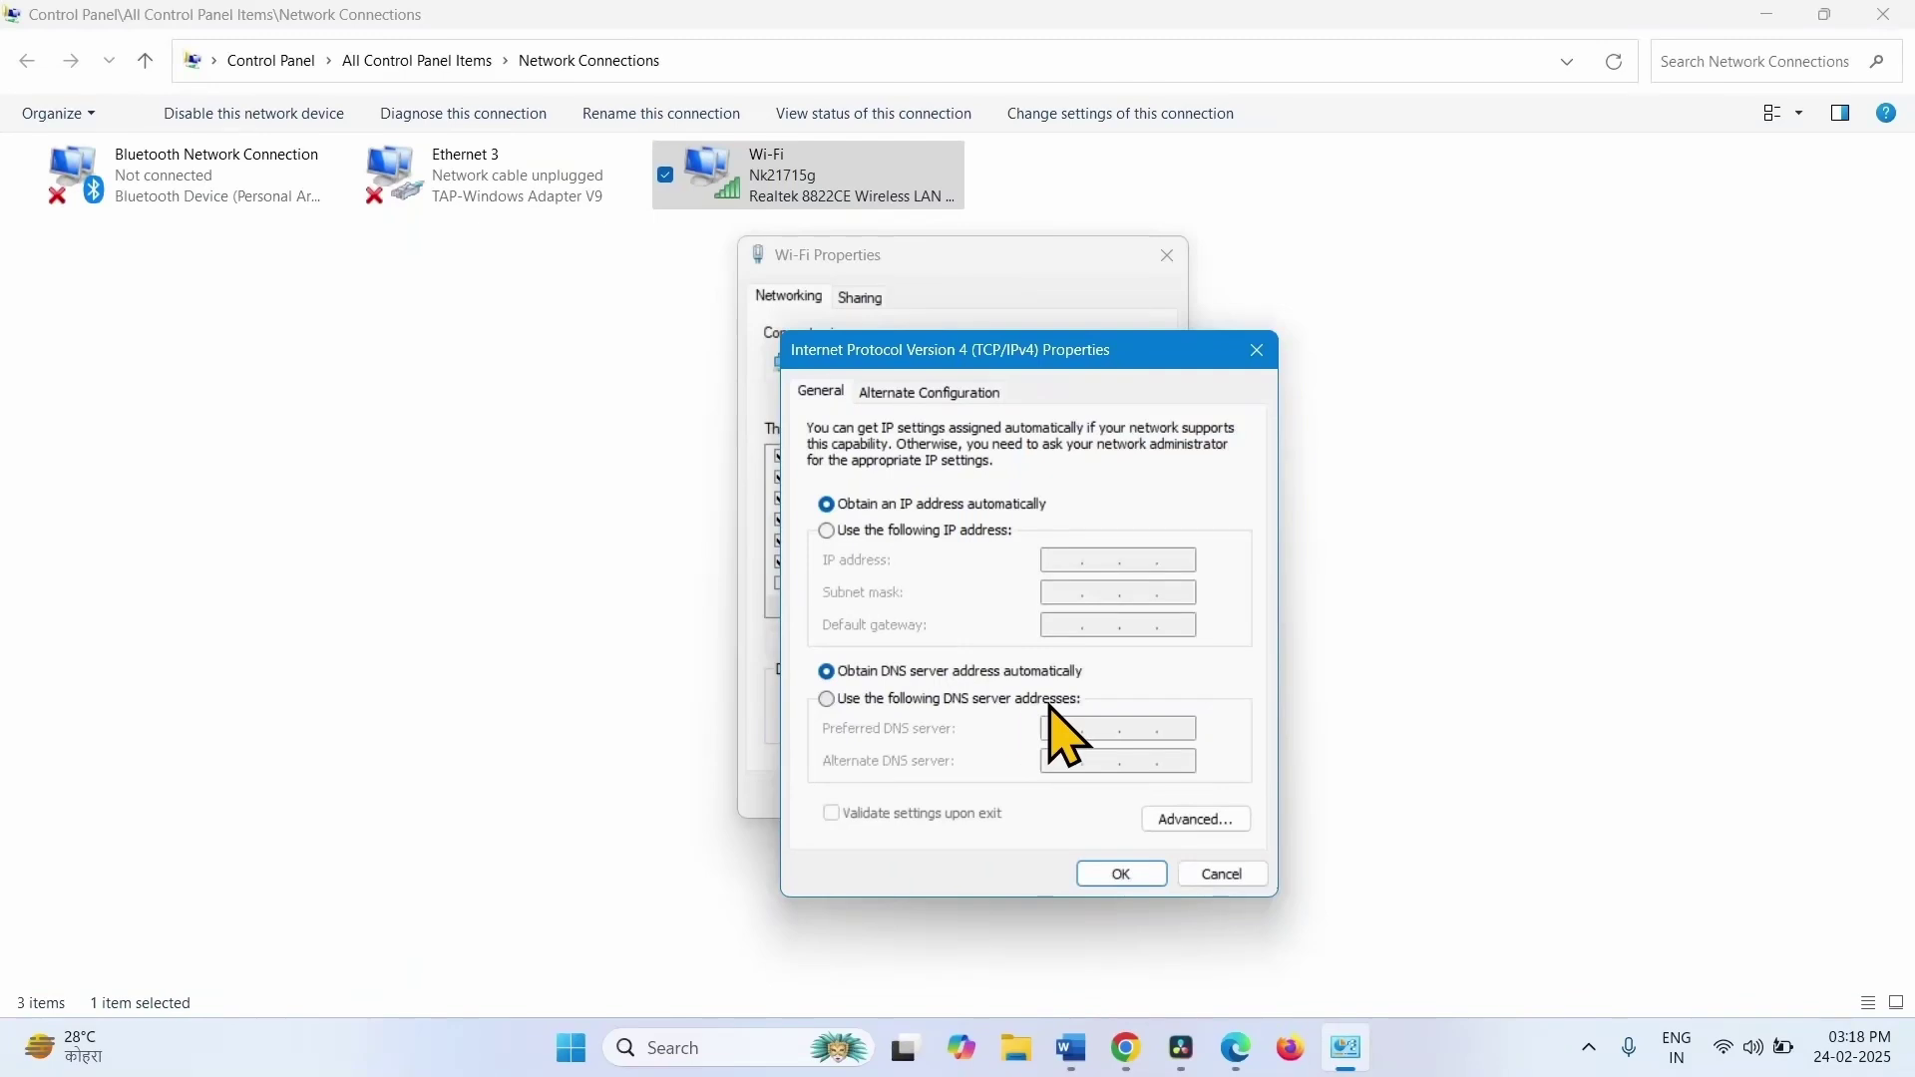
{"action": "left_click", "coordinate": [828, 699]}
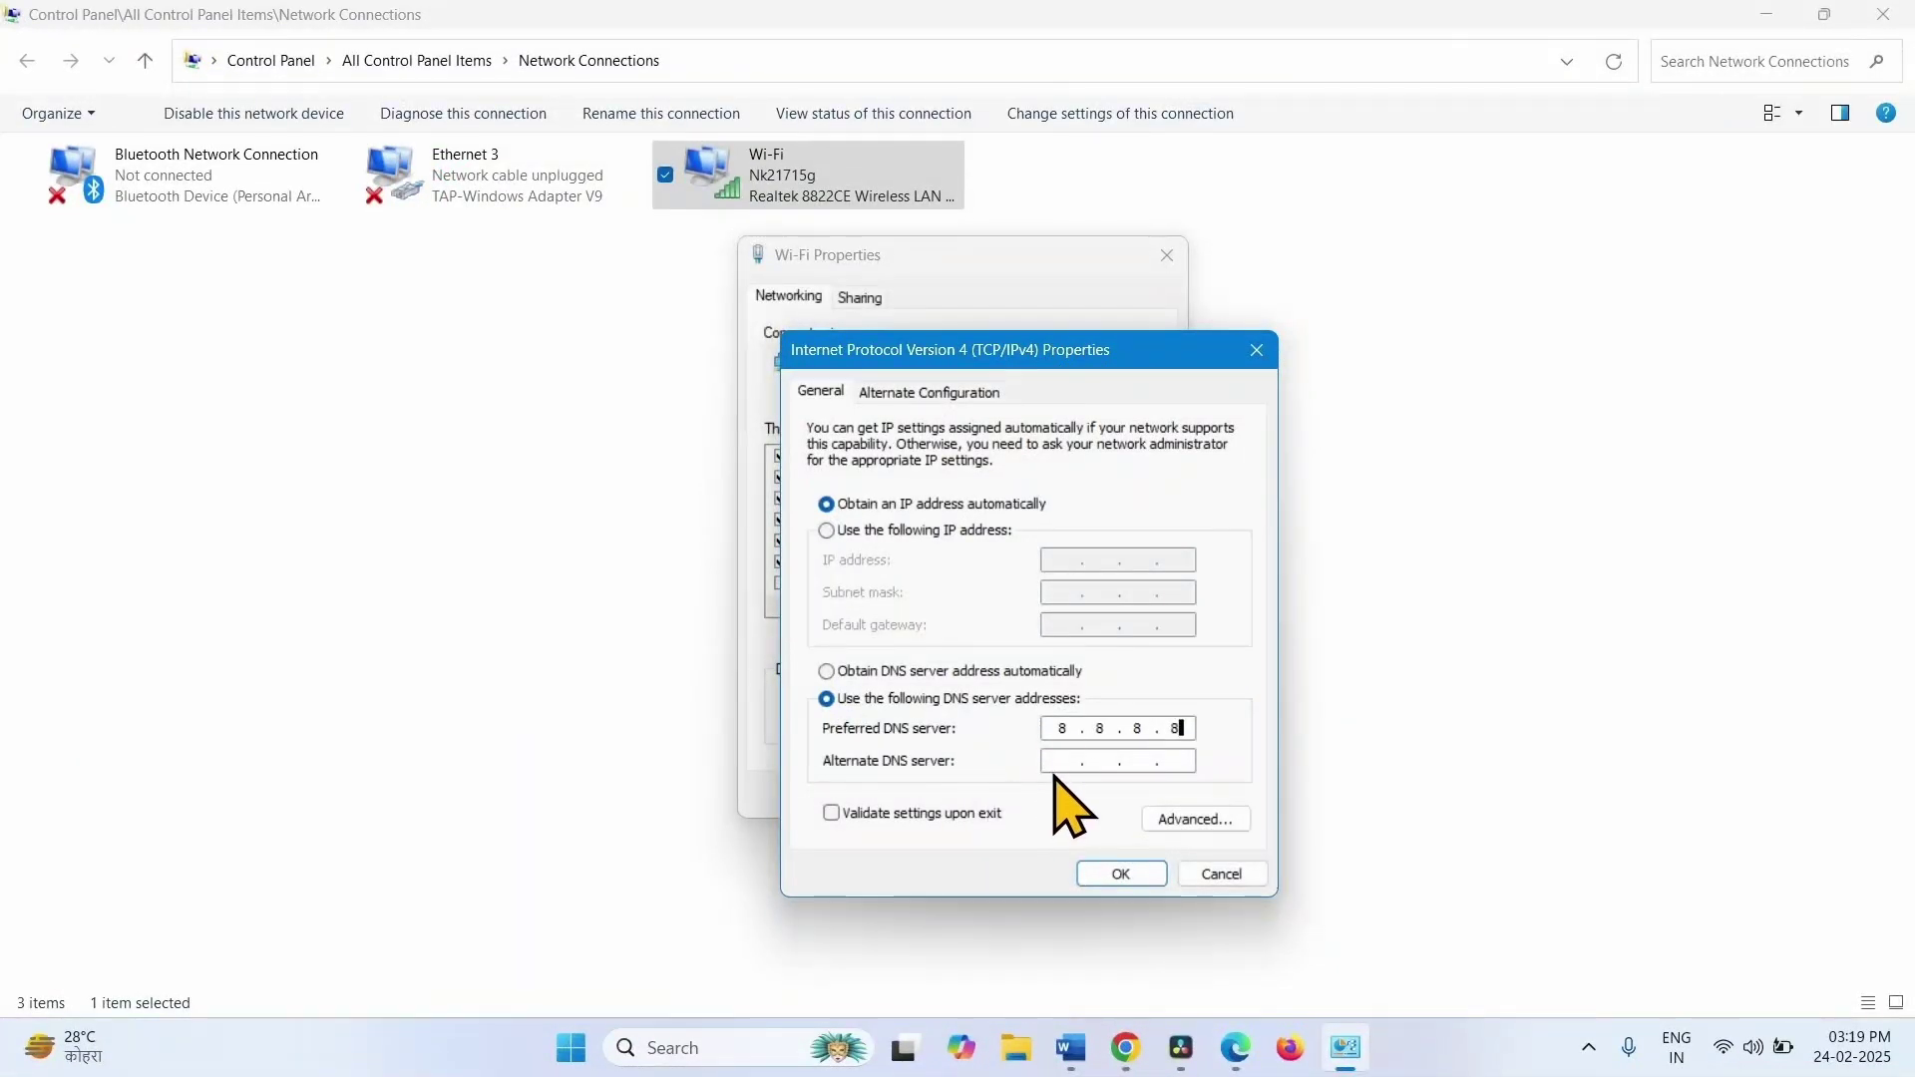
{"action": "left_click", "coordinate": [1049, 762]}
{"action": "type", "text": "8.8"}
{"action": "type", "text": "4.4"}
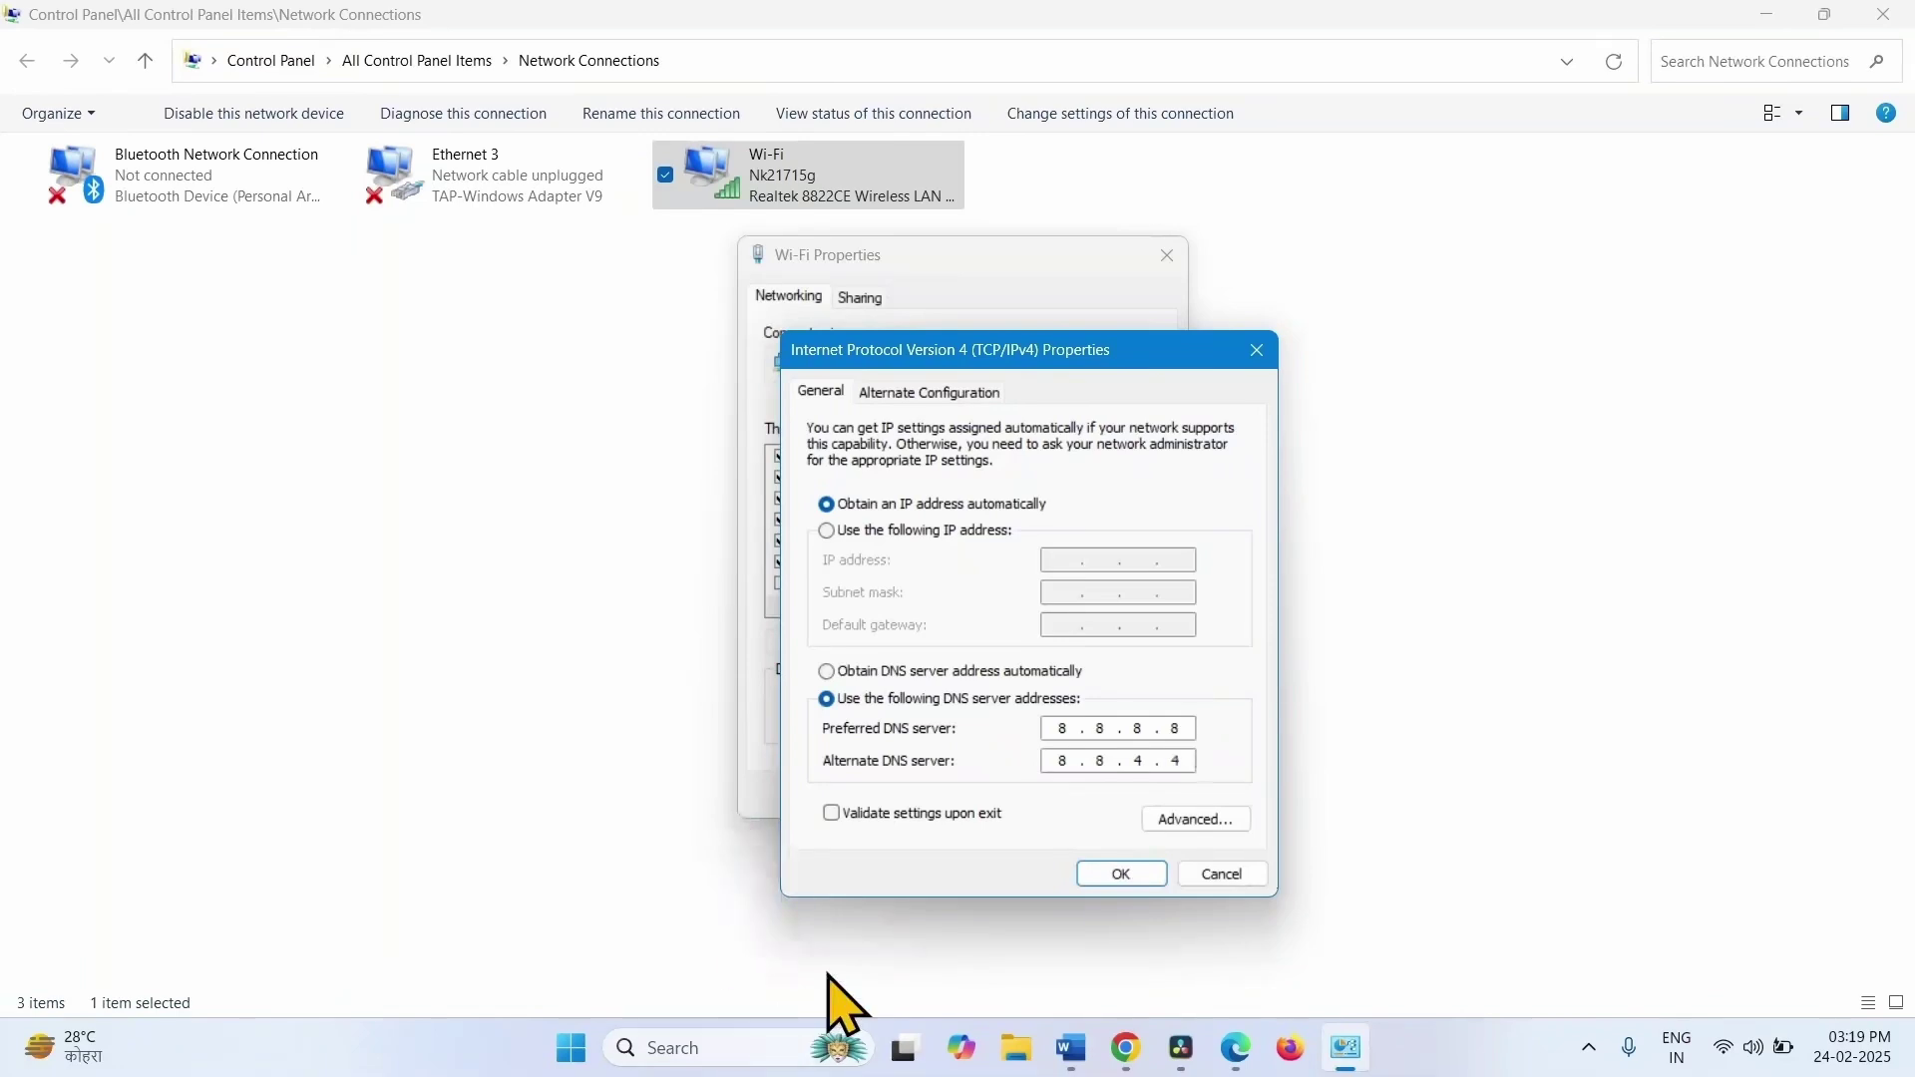
{"action": "left_click", "coordinate": [1107, 873]}
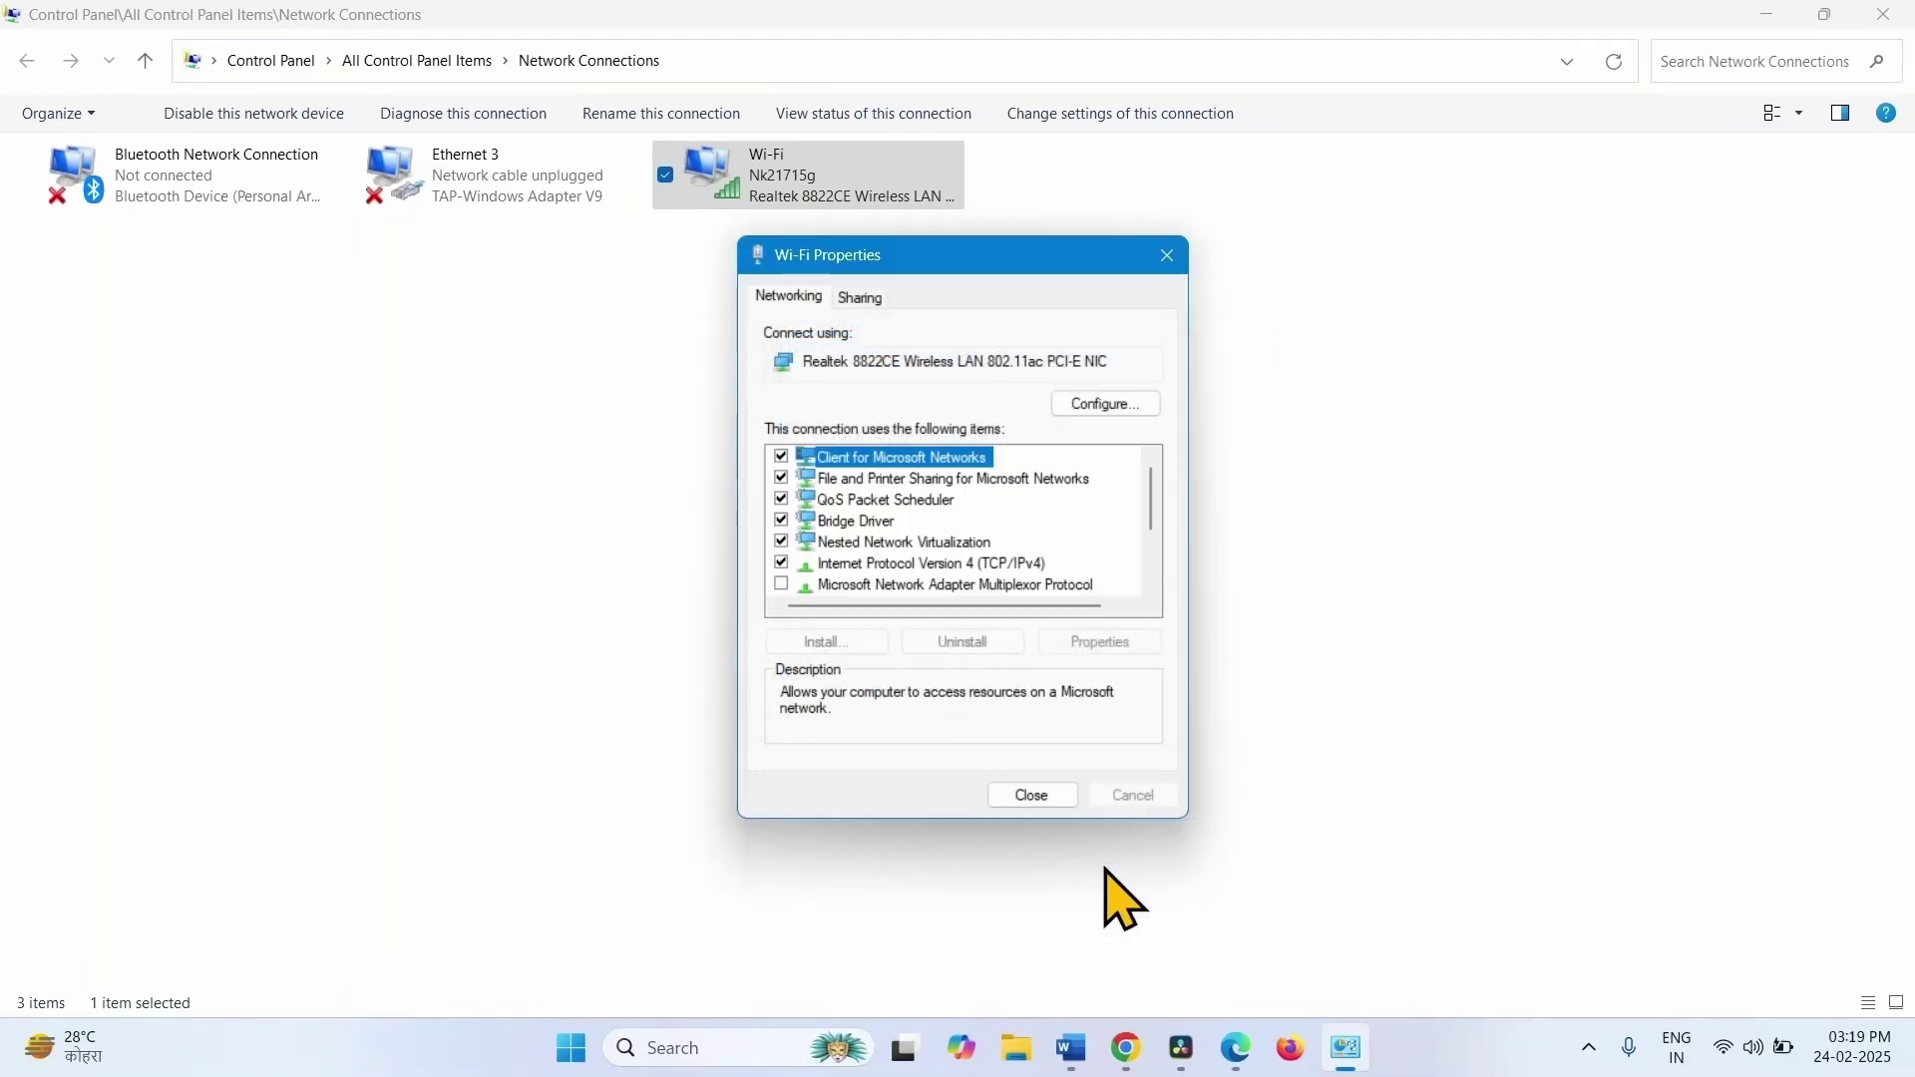
{"action": "left_click", "coordinate": [1032, 796]}
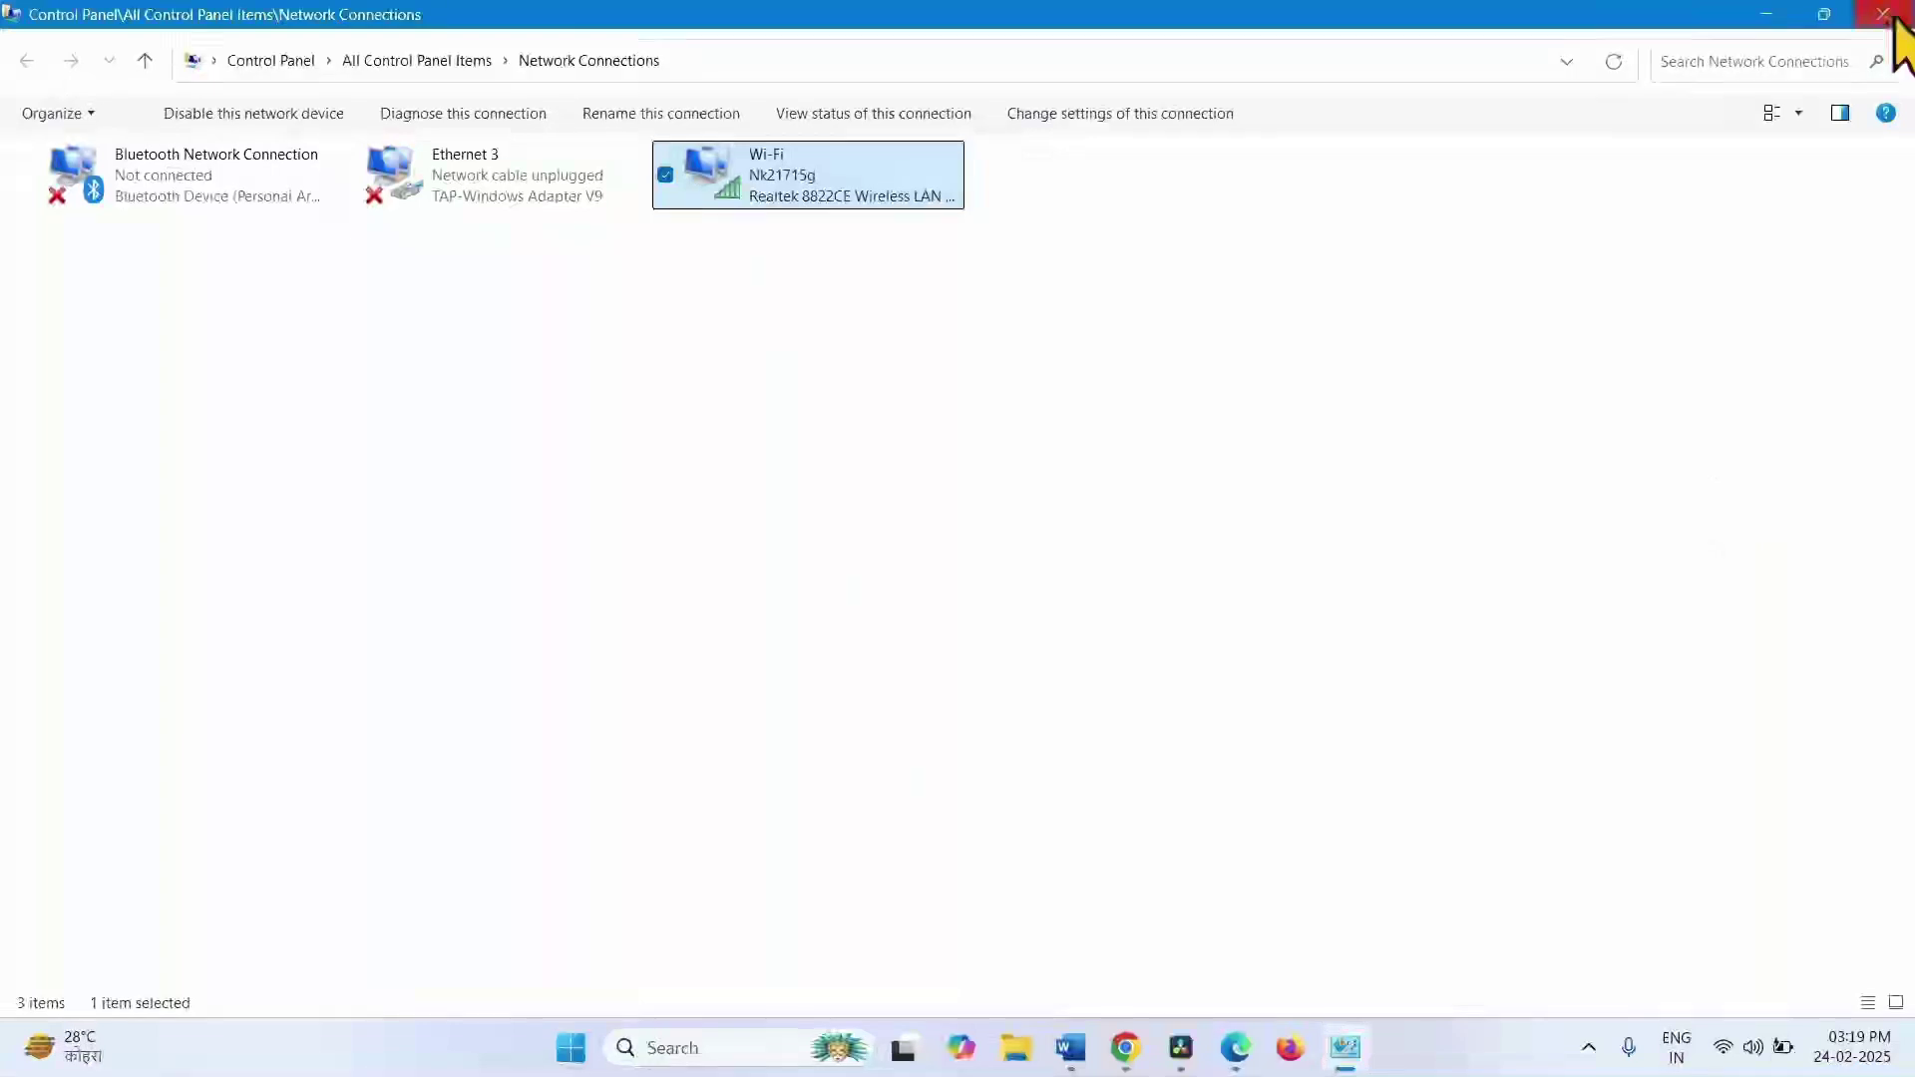
{"action": "left_click", "coordinate": [1883, 14]}
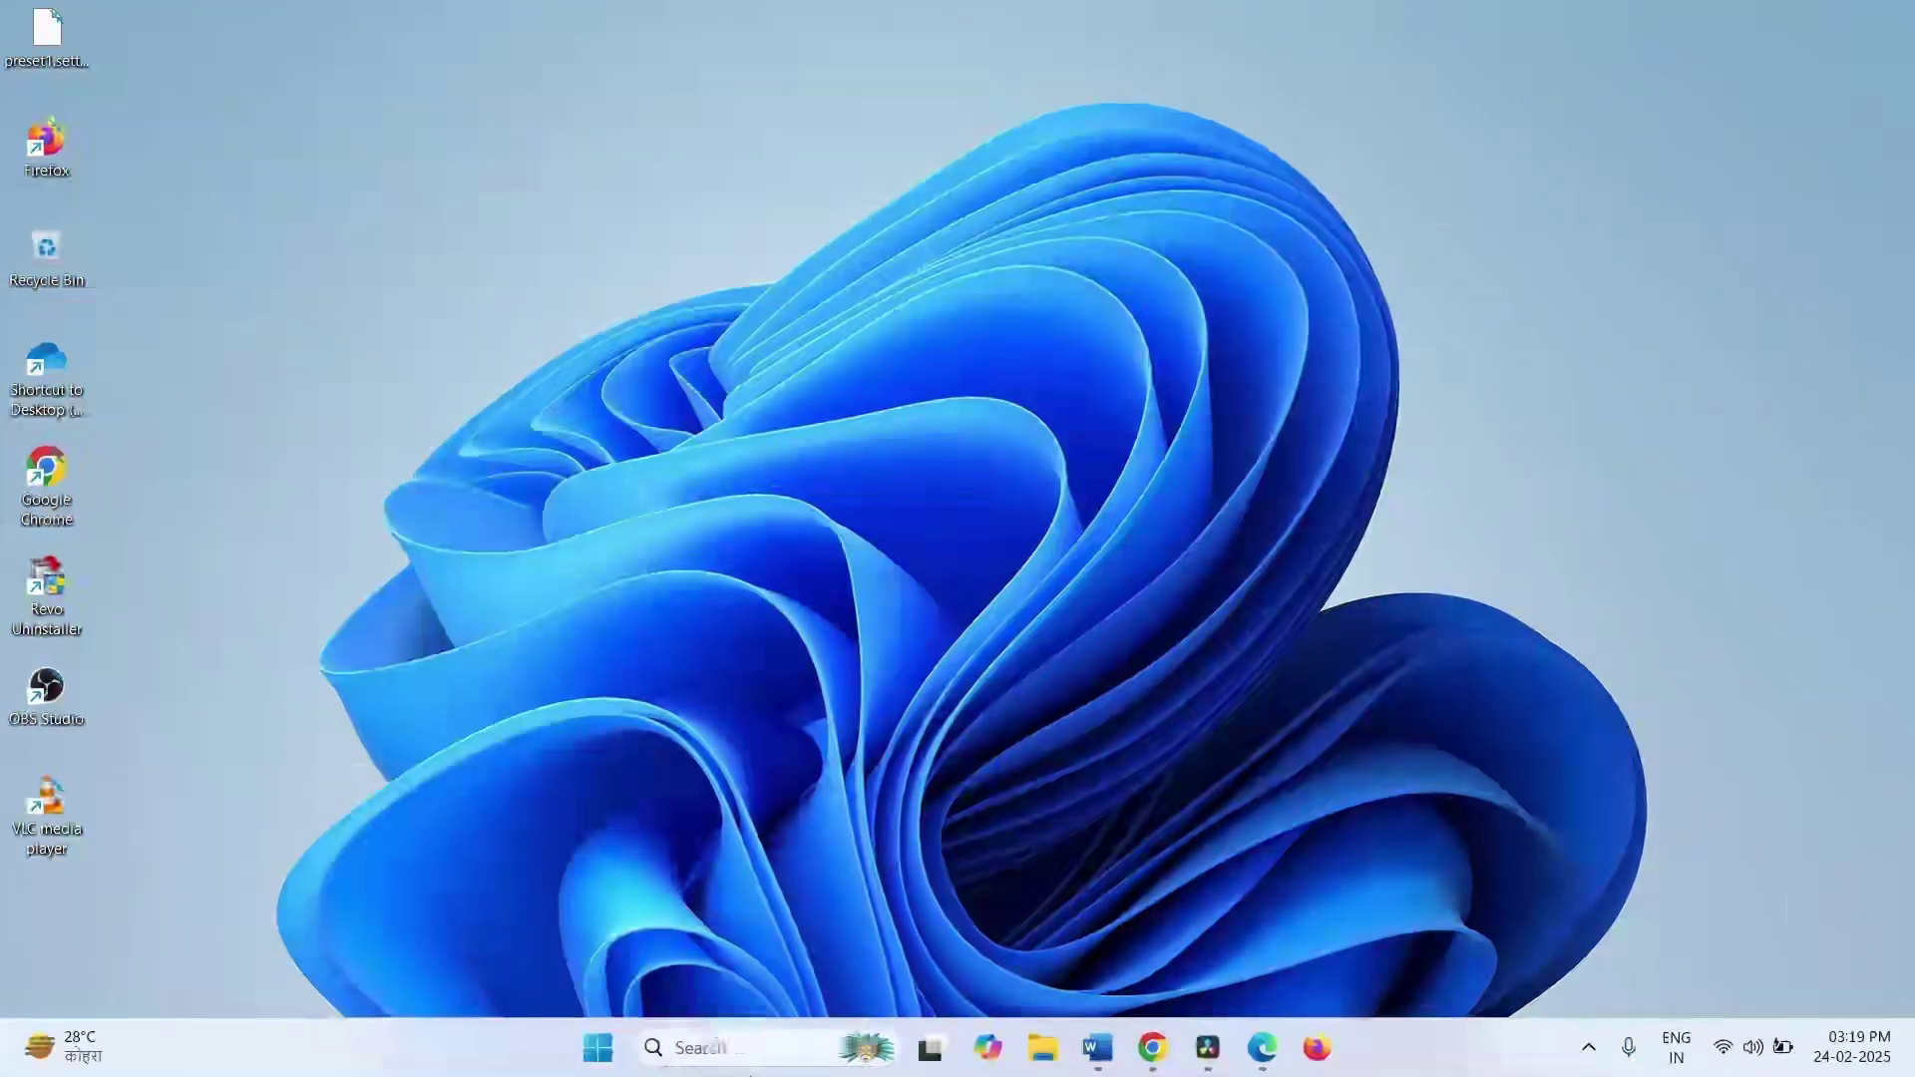
Search Windows for cmd and open Command Prompt as administrator, allowing it to make changes.
{"action": "left_click", "coordinate": [736, 1043]}
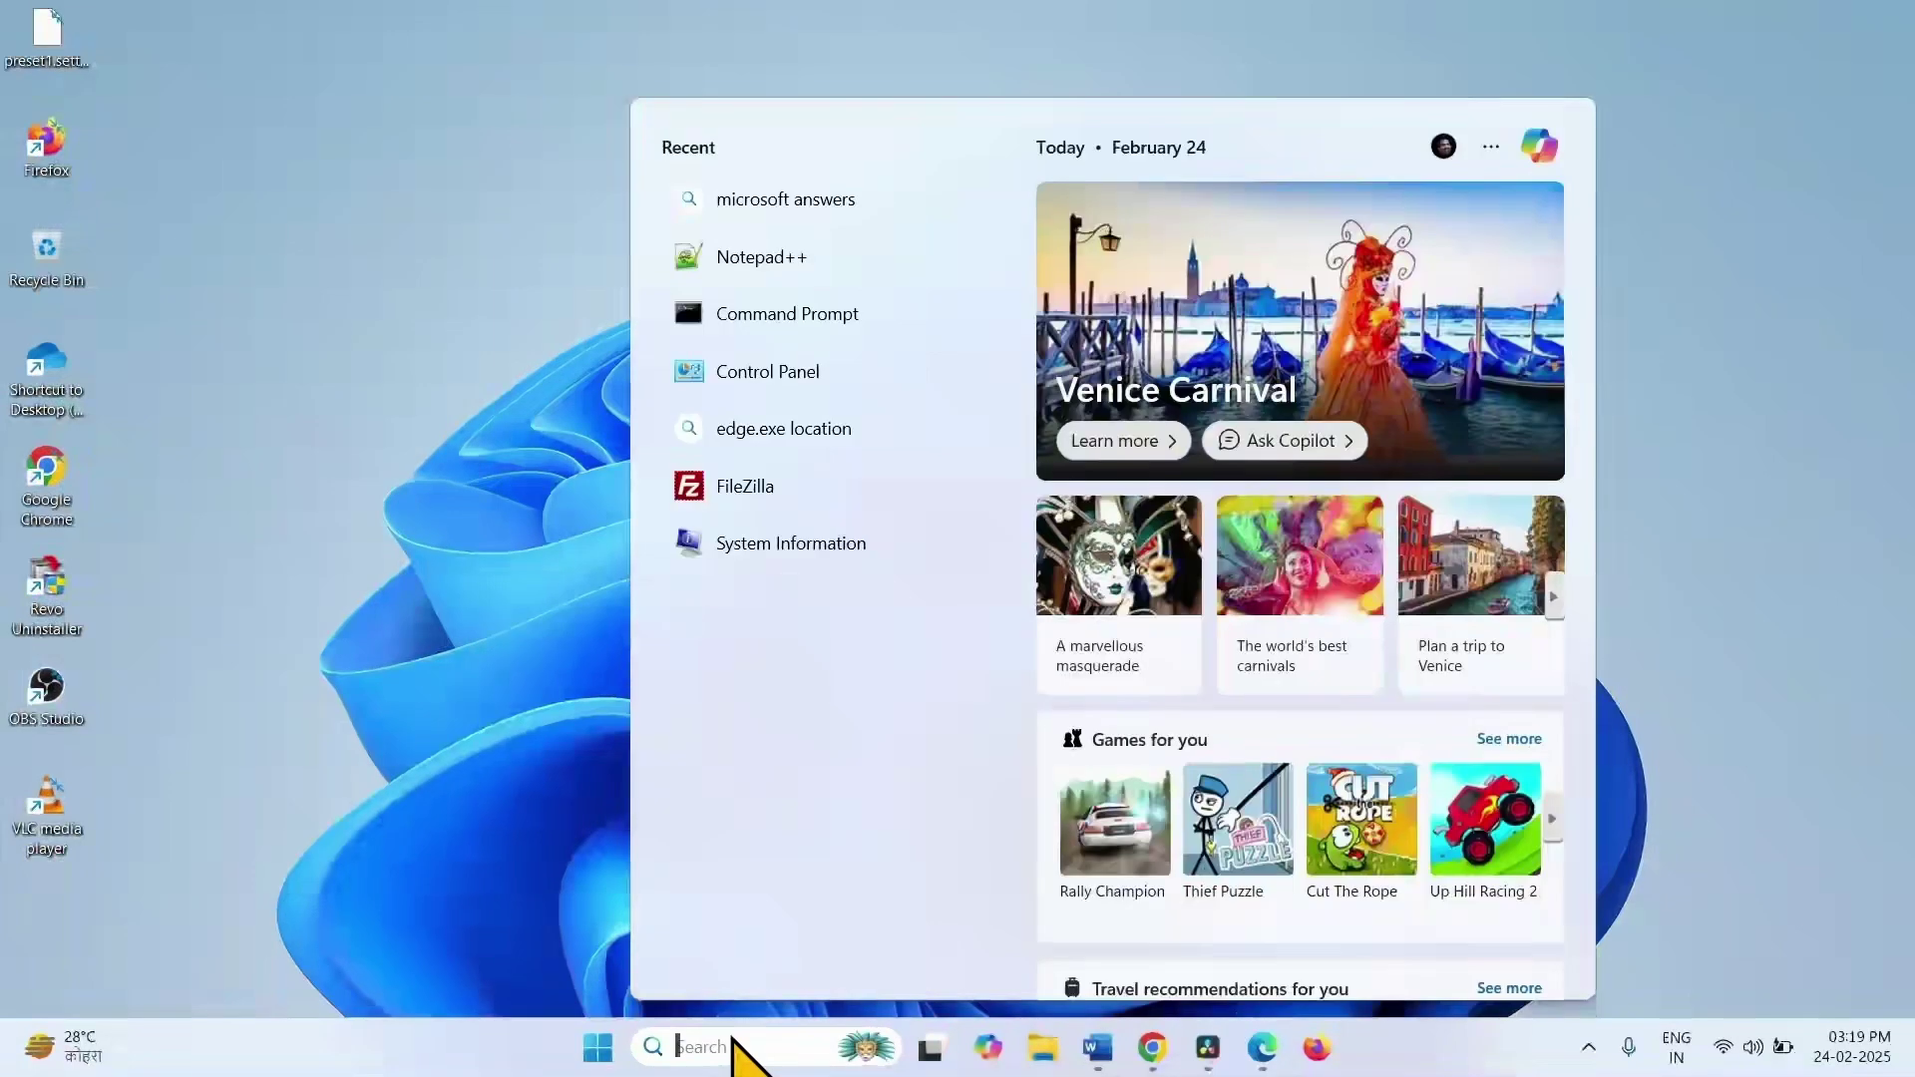
{"action": "type", "text": "cmd"}
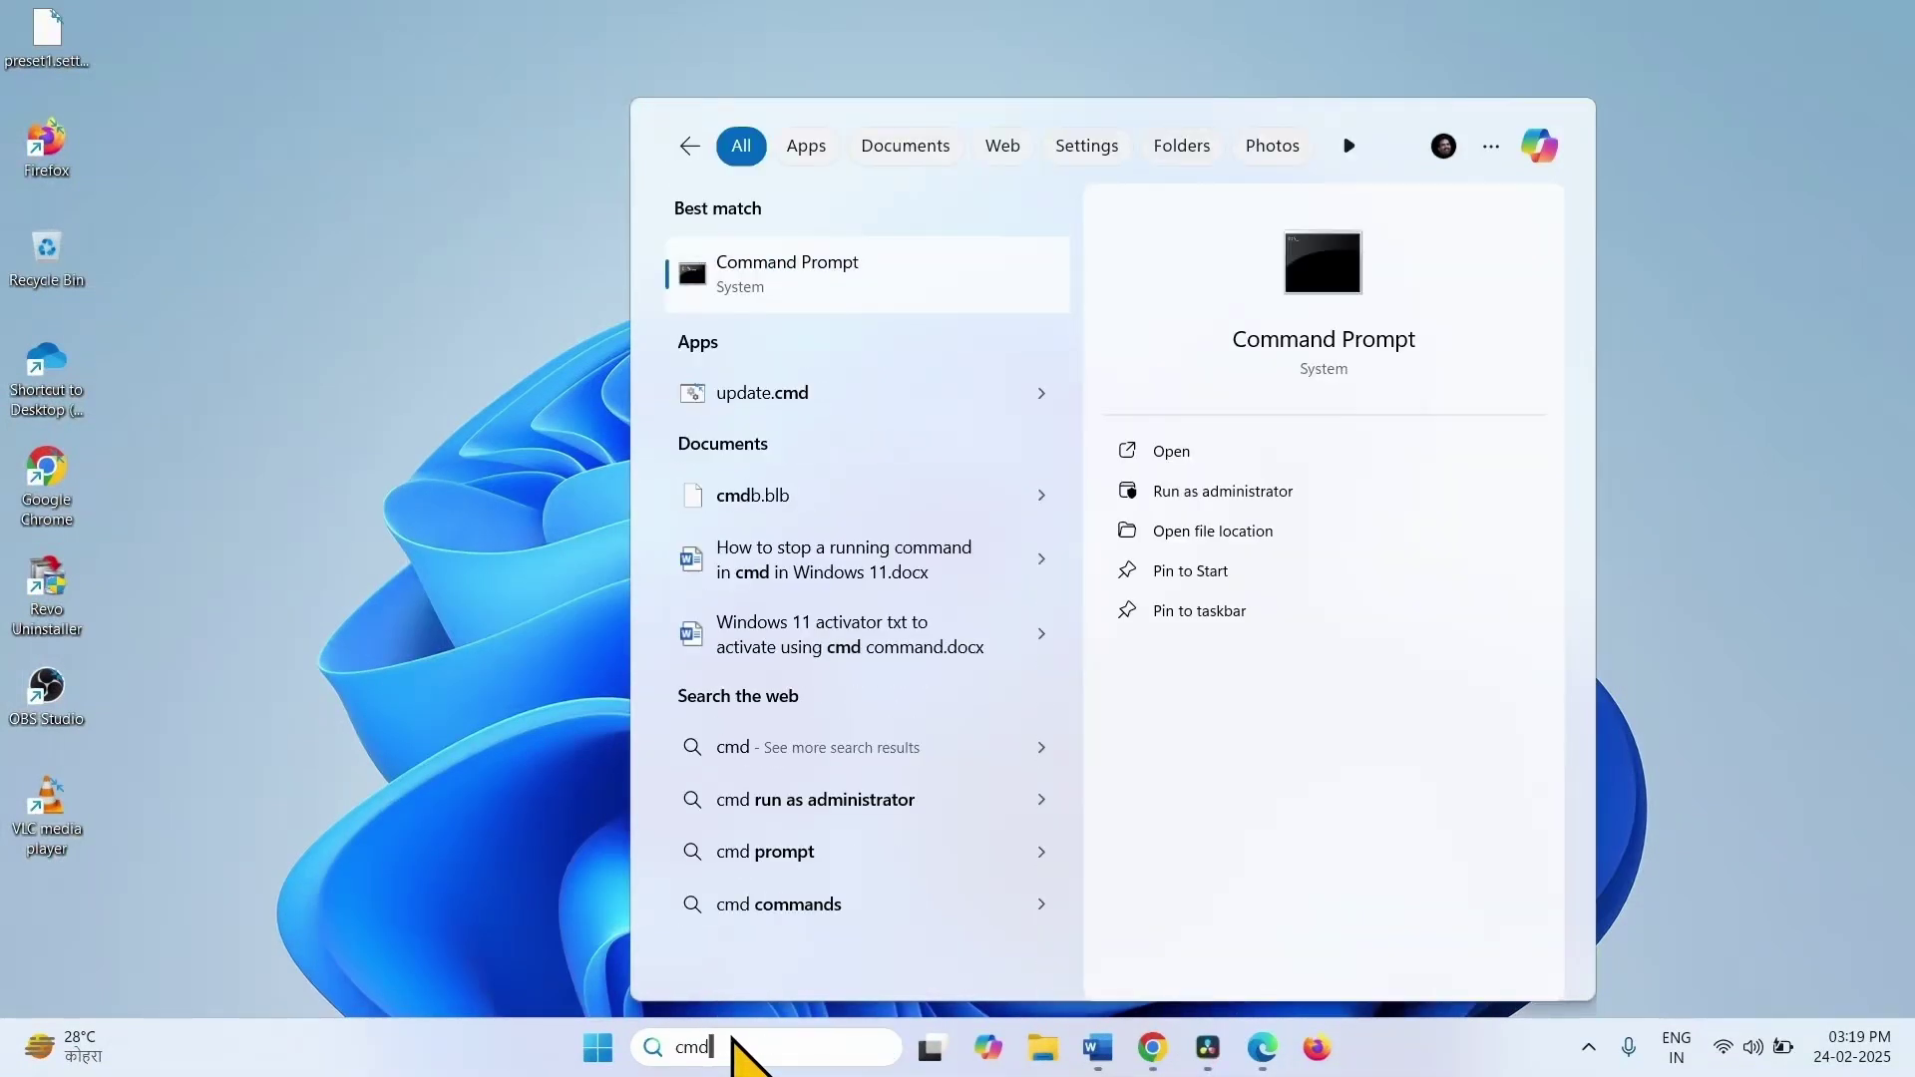
{"action": "right_click", "coordinate": [826, 297]}
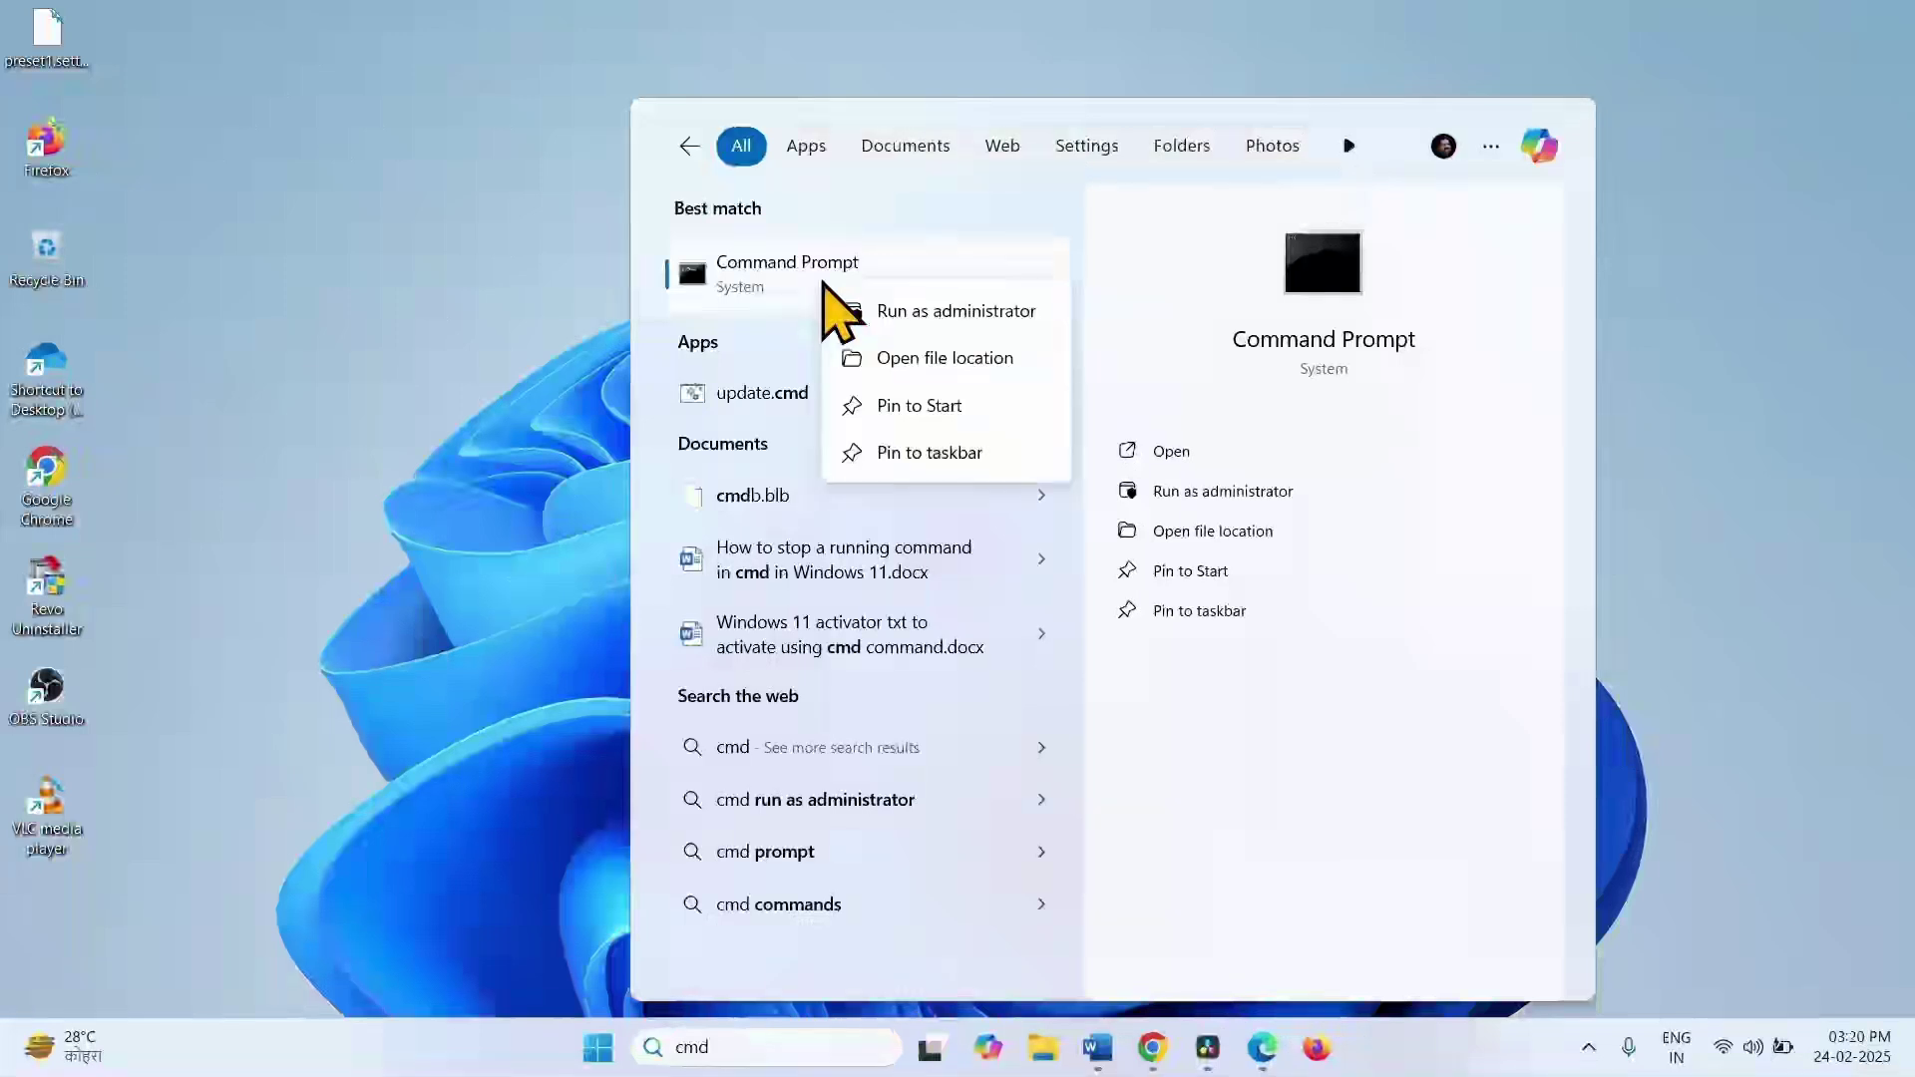
{"action": "left_click", "coordinate": [882, 313]}
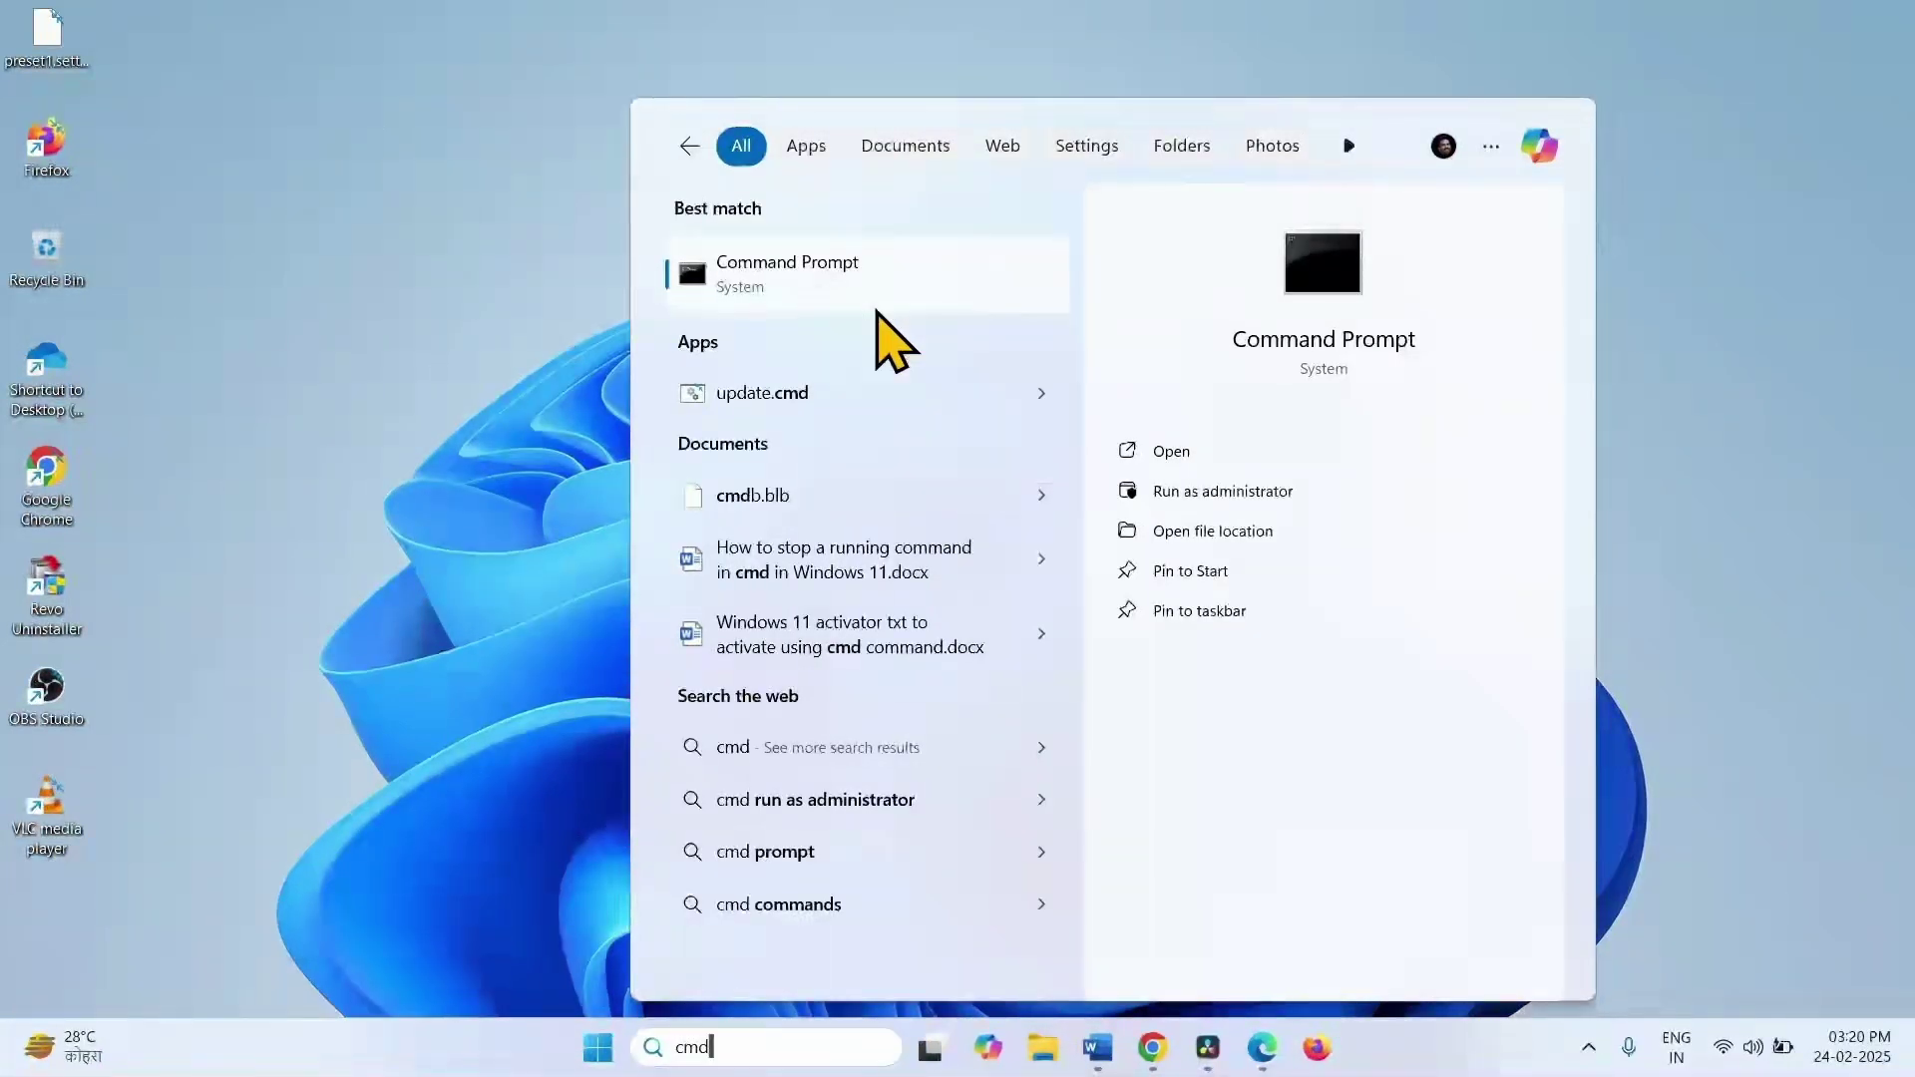
{"action": "left_click", "coordinate": [831, 724]}
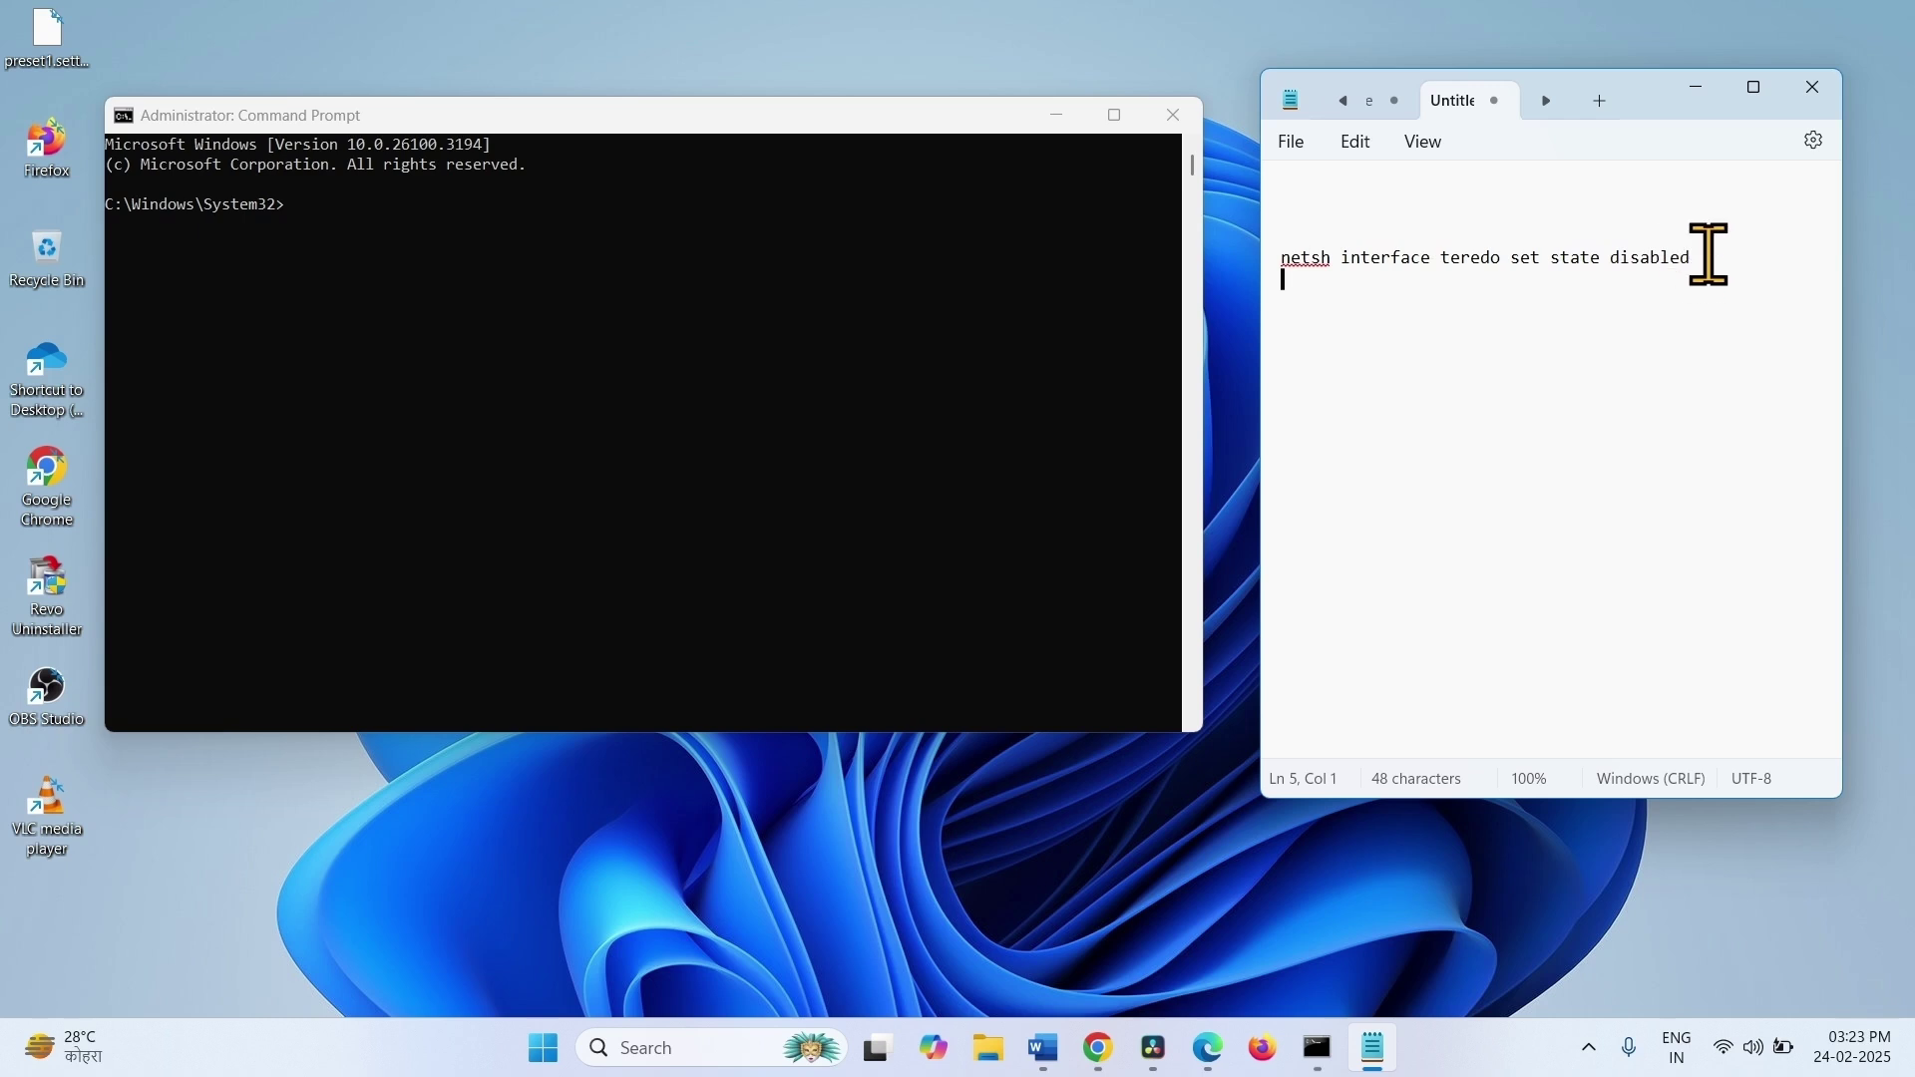
Run the noted command "netsh interface teredo set state disabled" in the elevated Command Prompt, and close Command Prompt and Notepad.
{"action": "left_click_drag", "start_coordinate": [1706, 256], "coordinate": [1337, 257]}
{"action": "right_click", "coordinate": [1337, 257]}
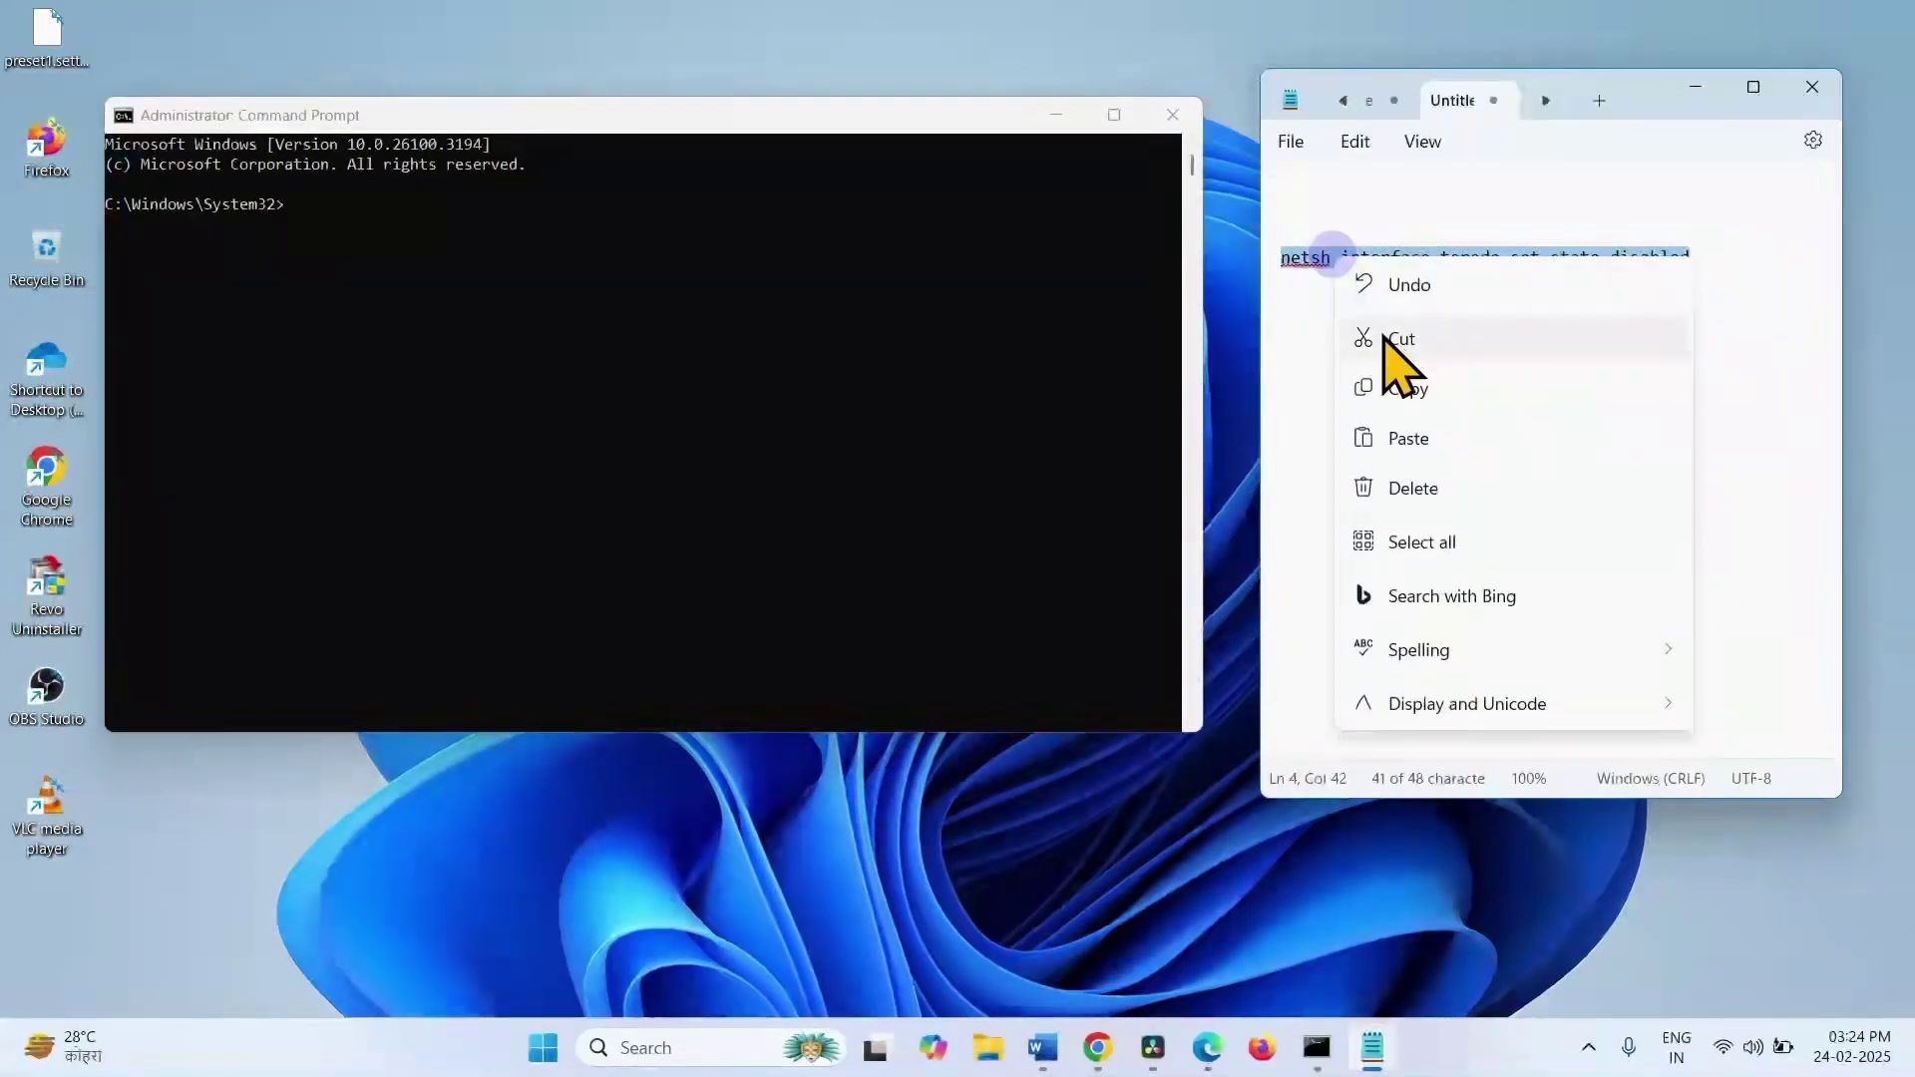
{"action": "left_click", "coordinate": [1401, 388]}
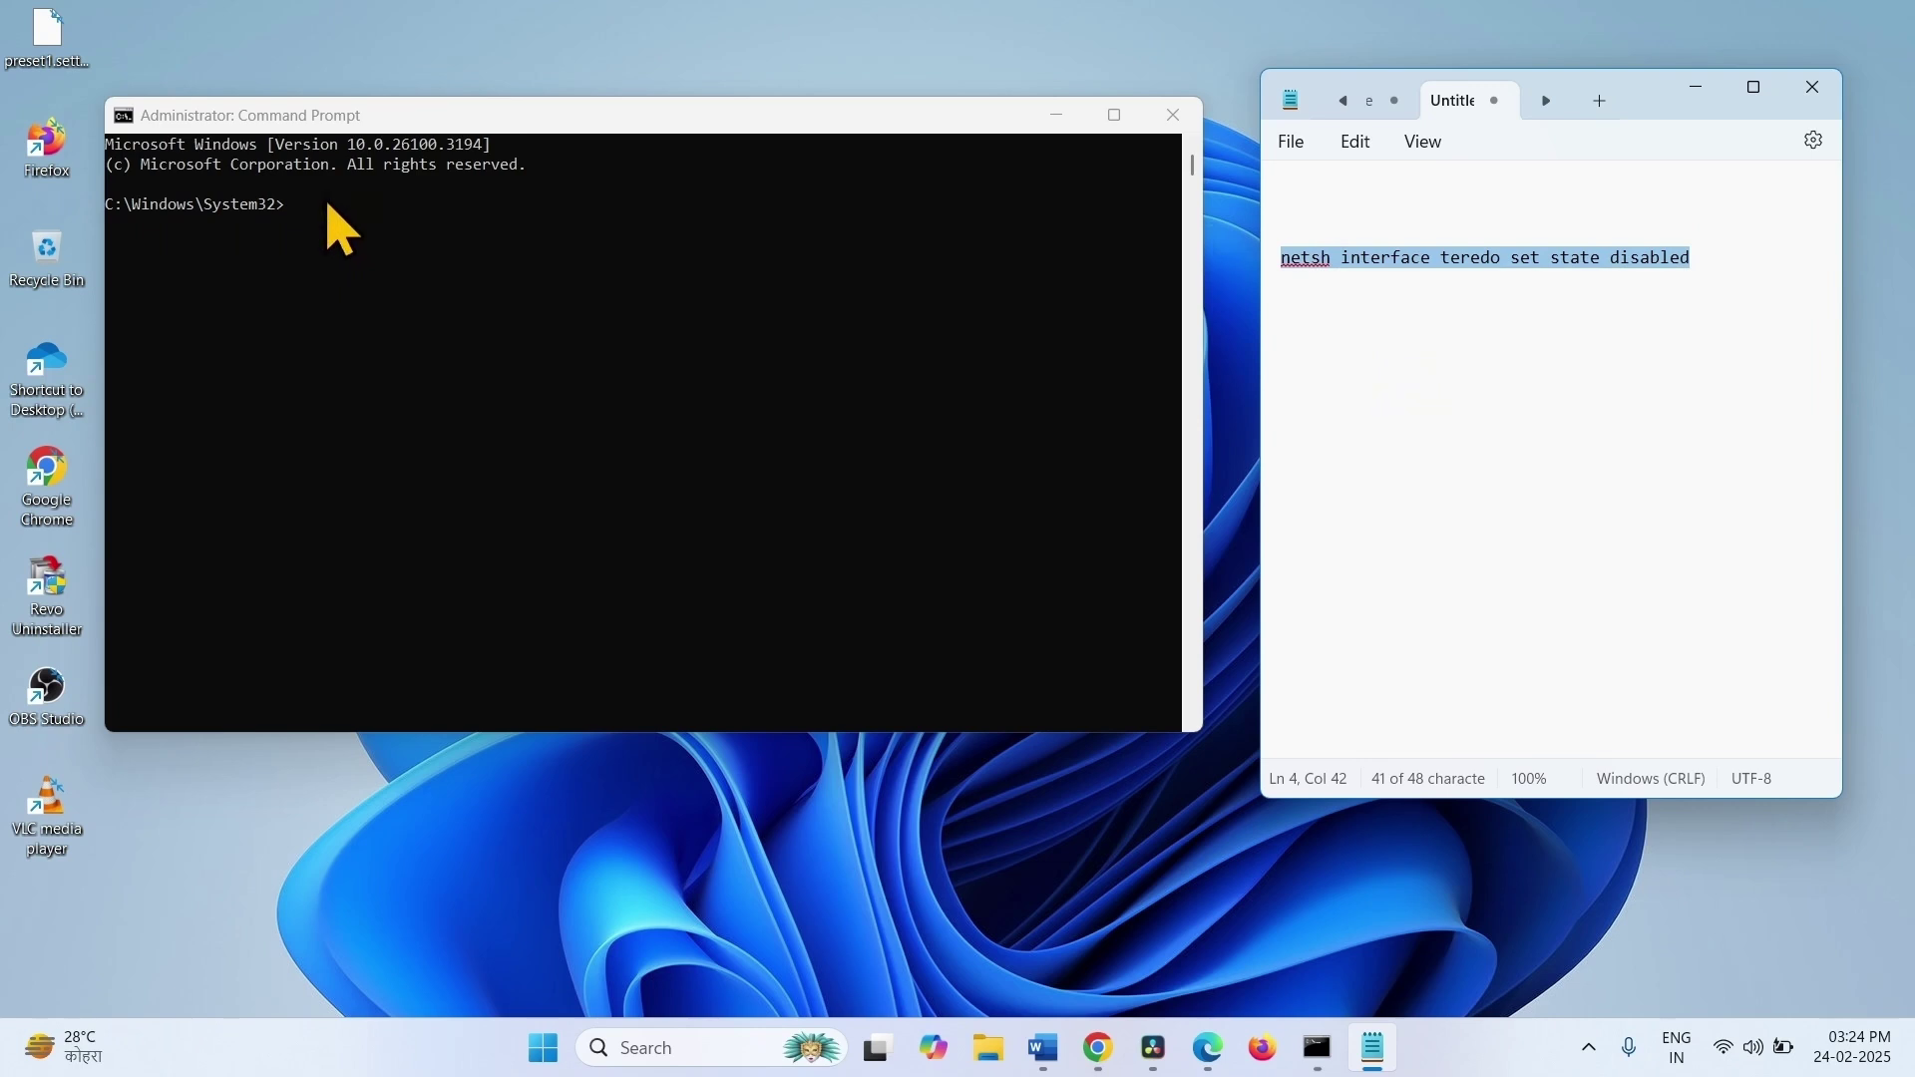
{"action": "left_click", "coordinate": [329, 206]}
{"action": "key", "text": "ctrl+v"}
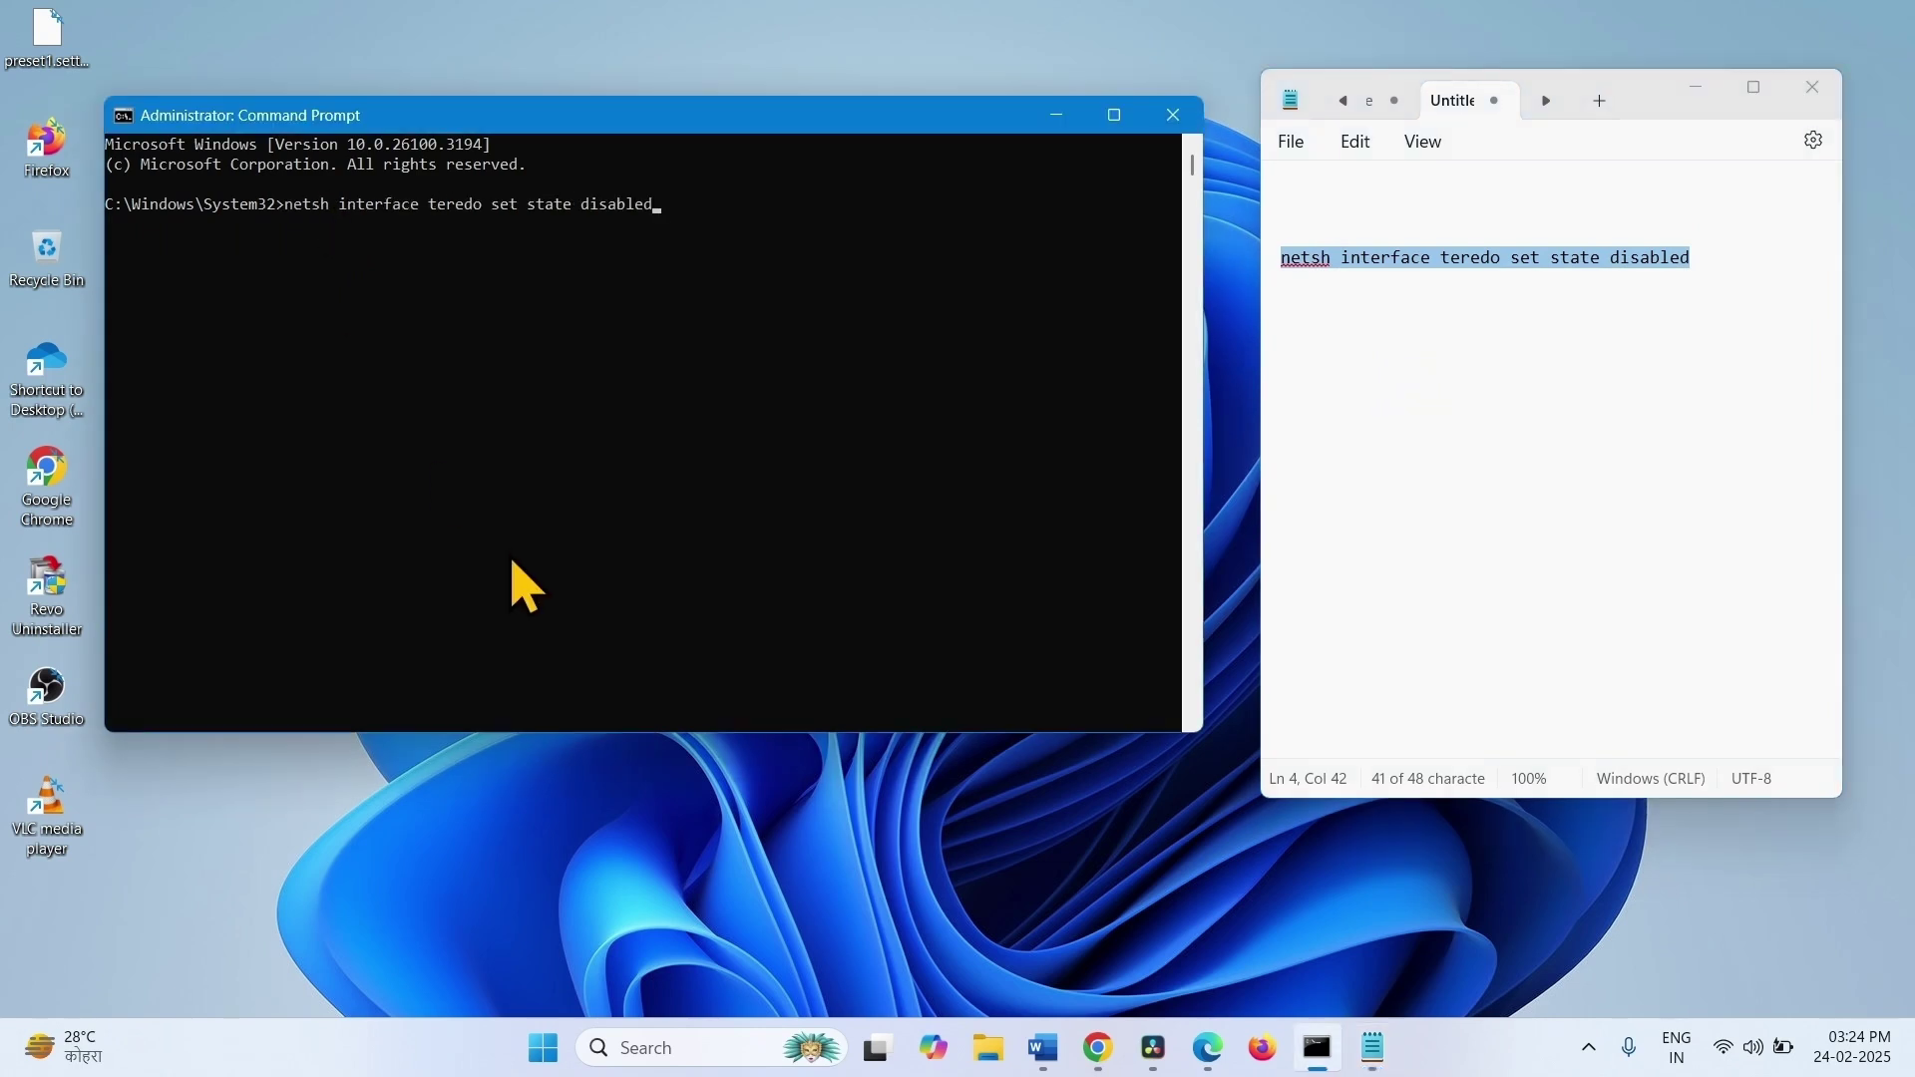
{"action": "key", "text": "Return"}
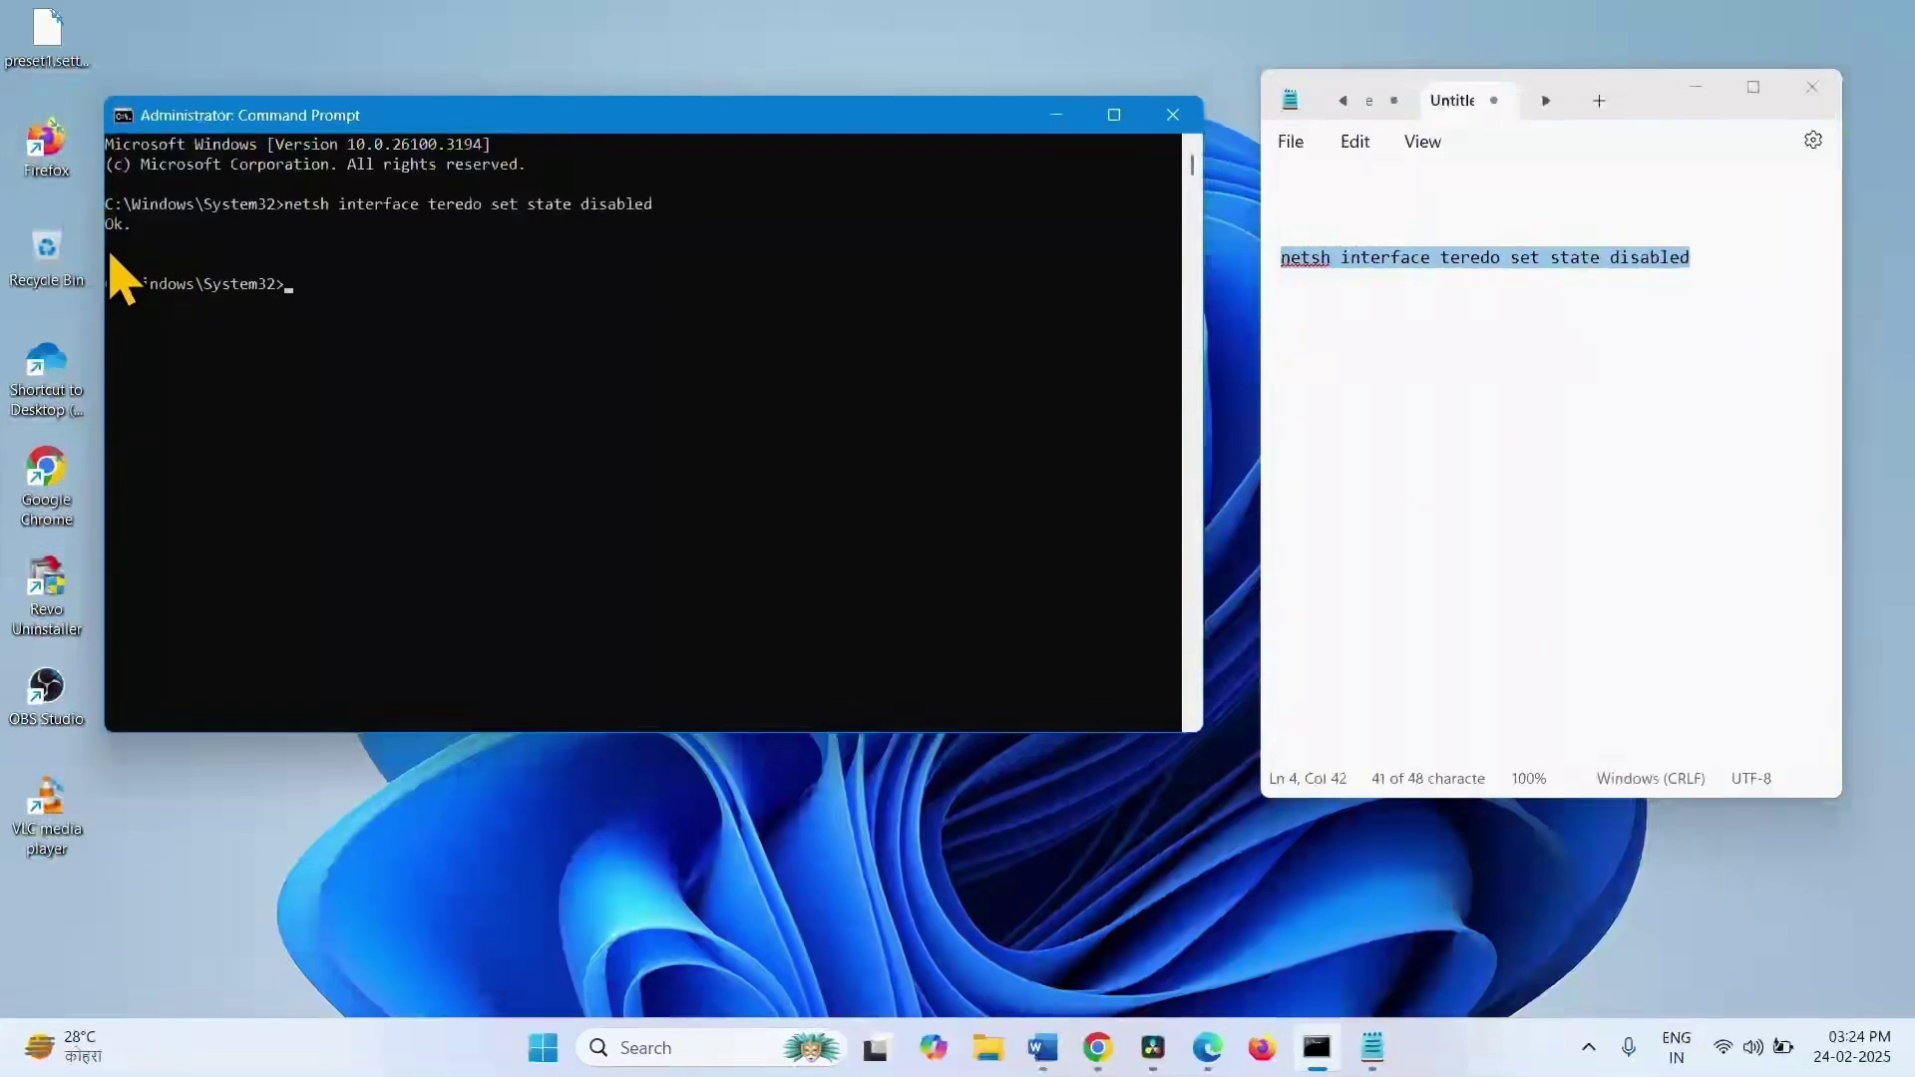
{"action": "left_click", "coordinate": [1505, 885]}
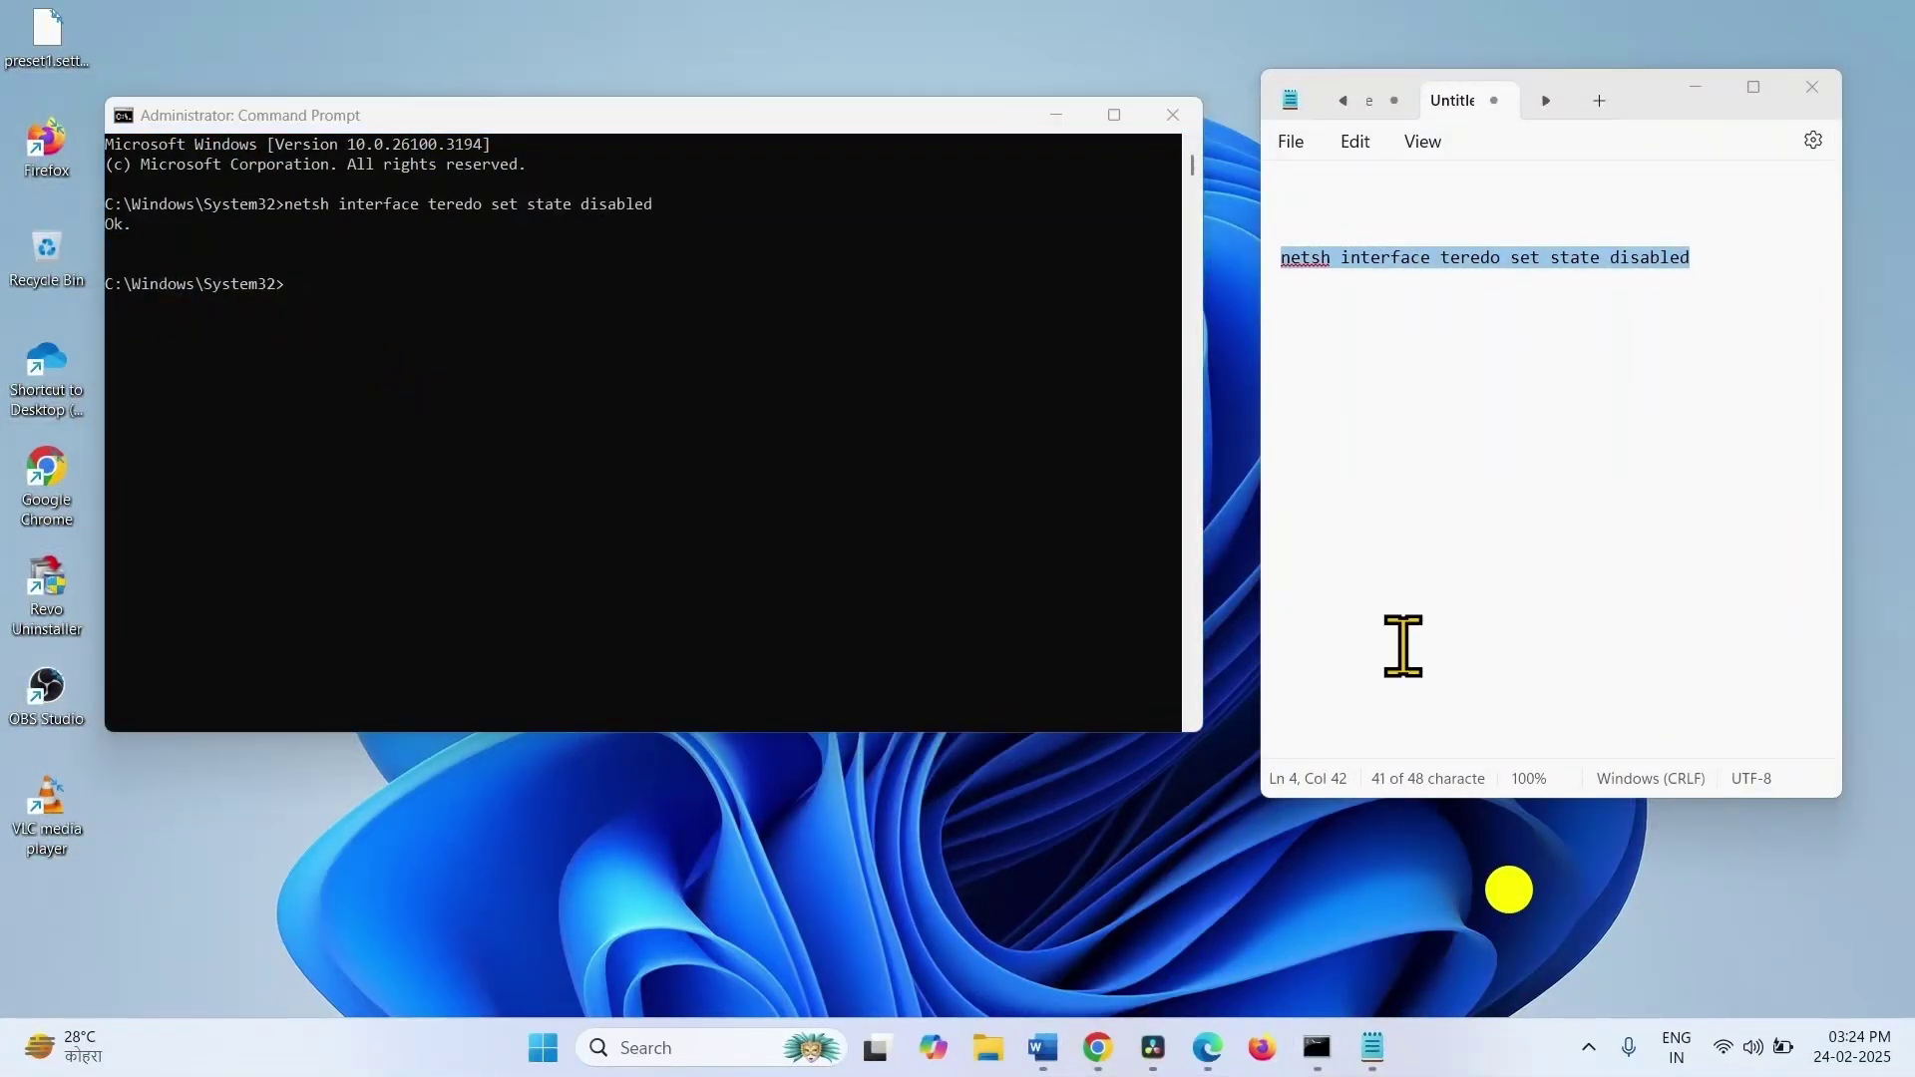
{"action": "left_click", "coordinate": [1190, 128]}
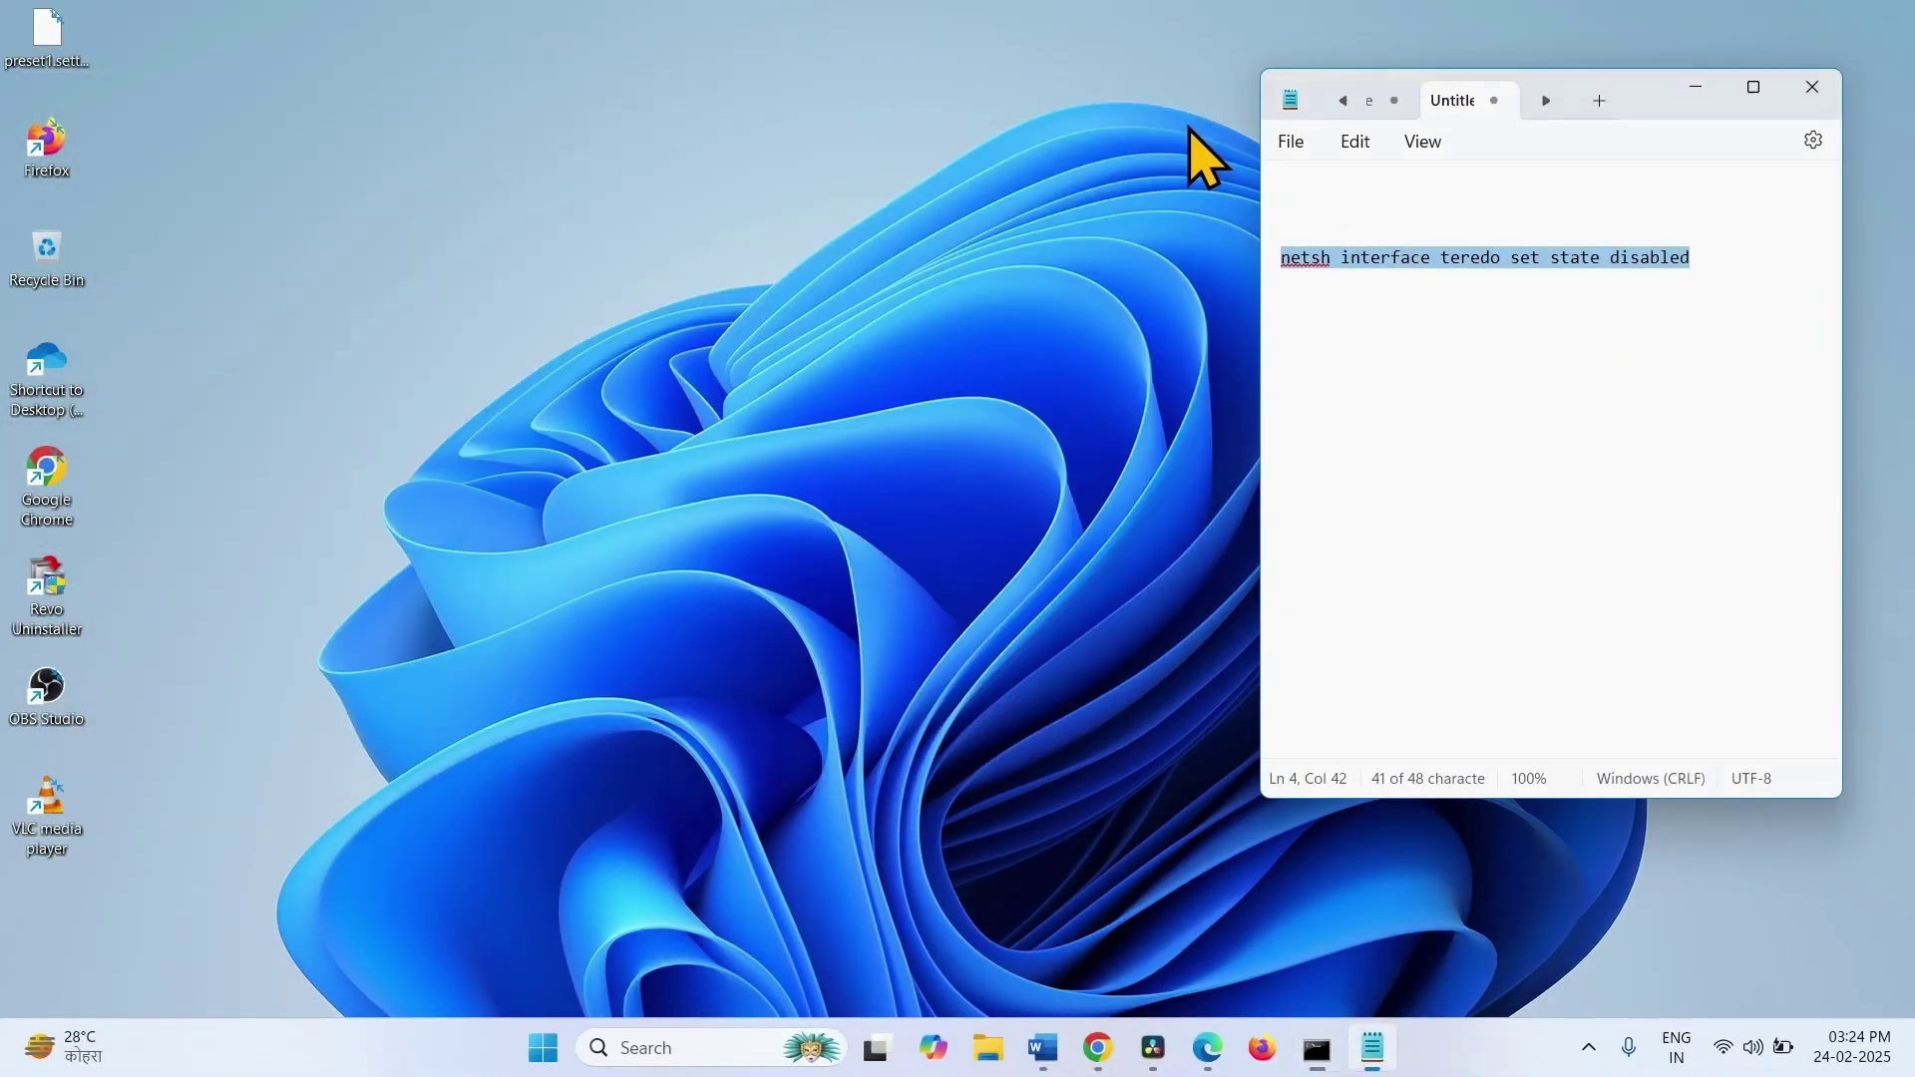
{"action": "left_click", "coordinate": [1814, 92]}
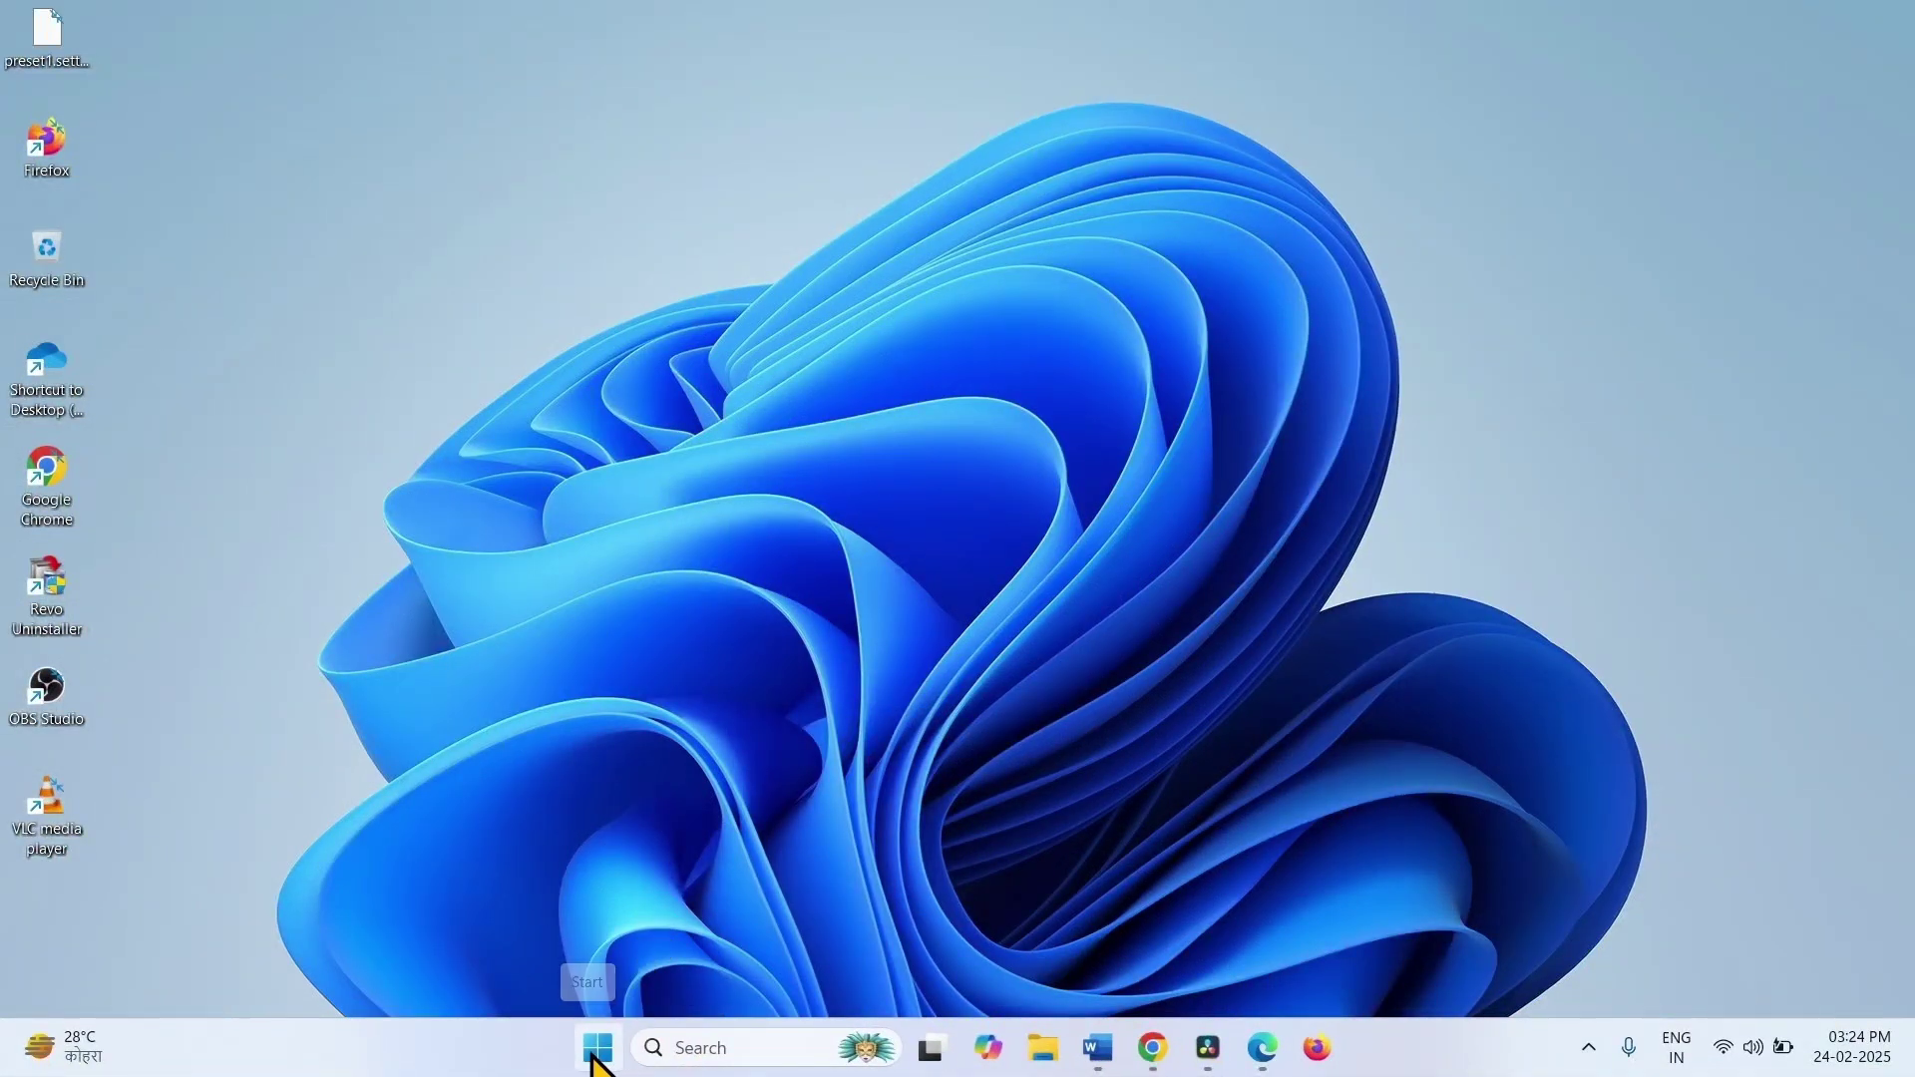
Restart the computer.
{"action": "left_click", "coordinate": [597, 1047]}
{"action": "left_click", "coordinate": [1267, 961]}
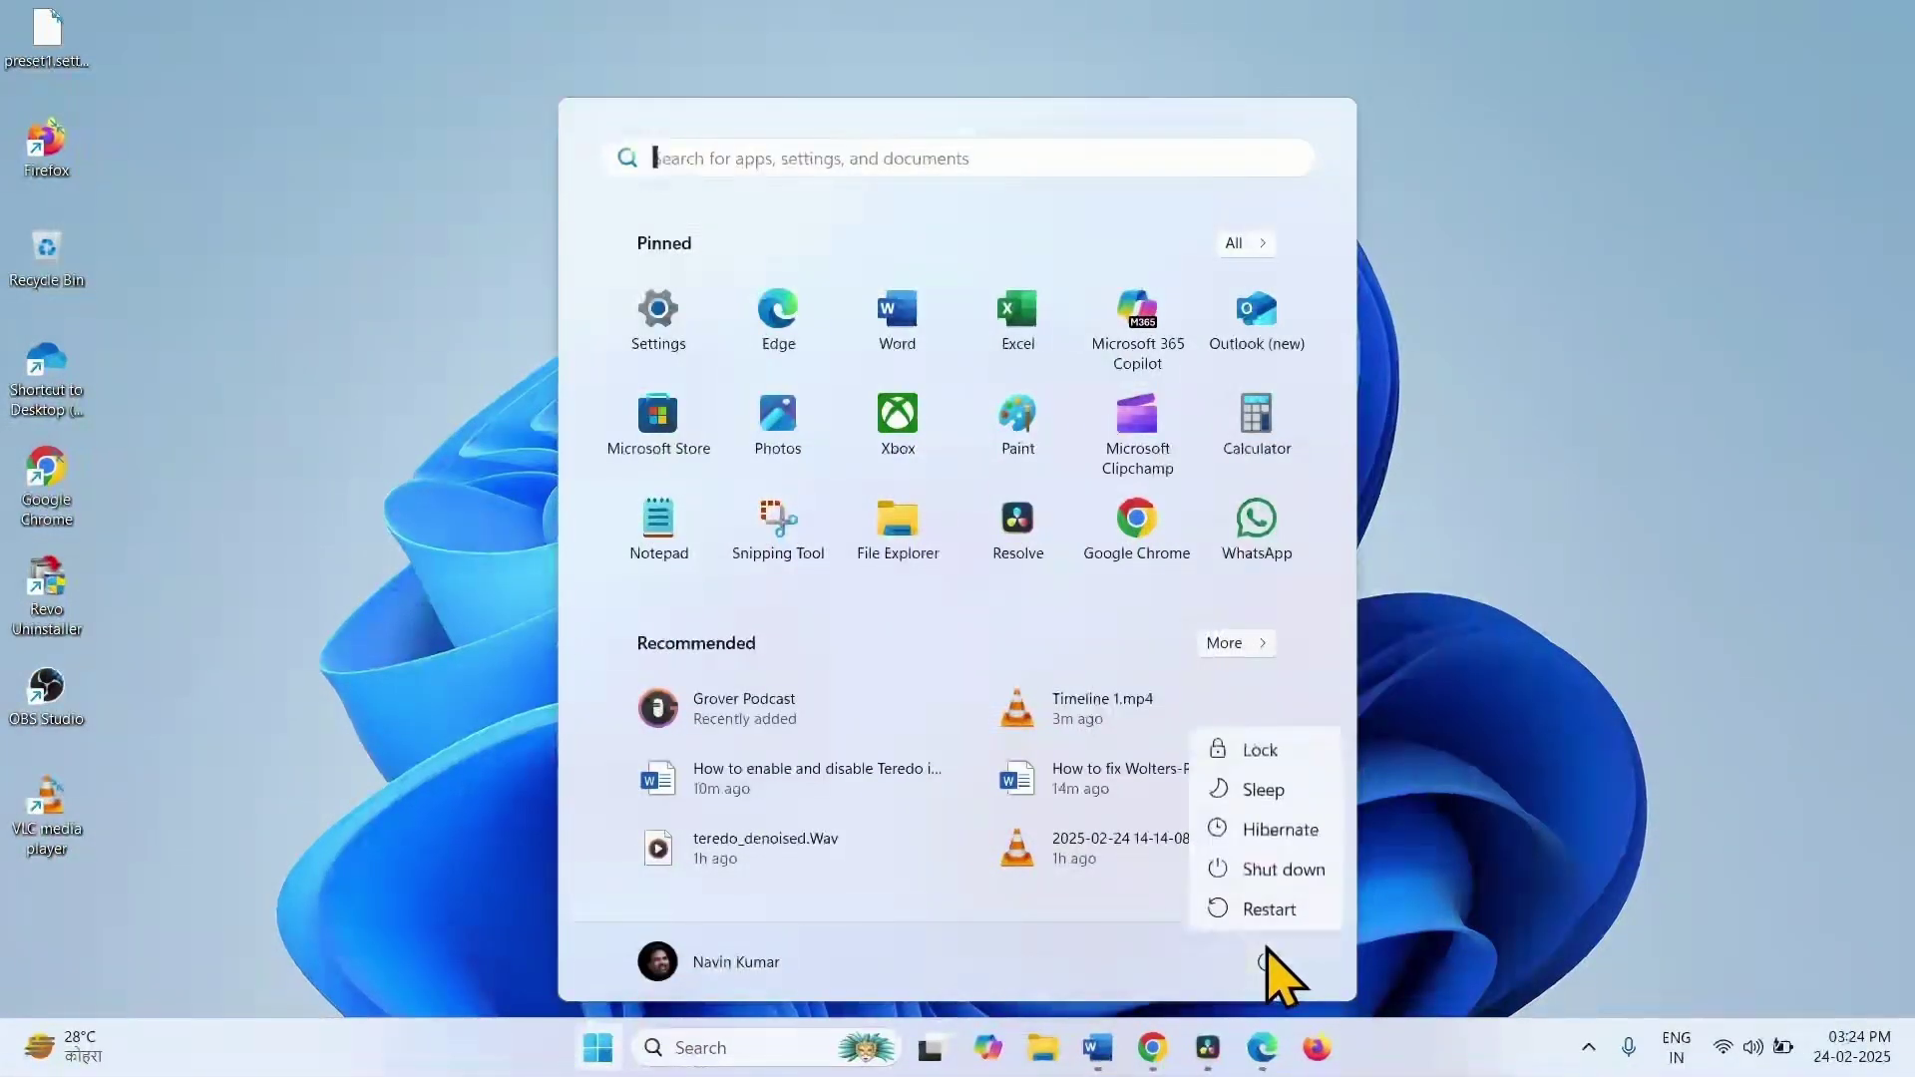
{"action": "left_click", "coordinate": [1269, 910]}
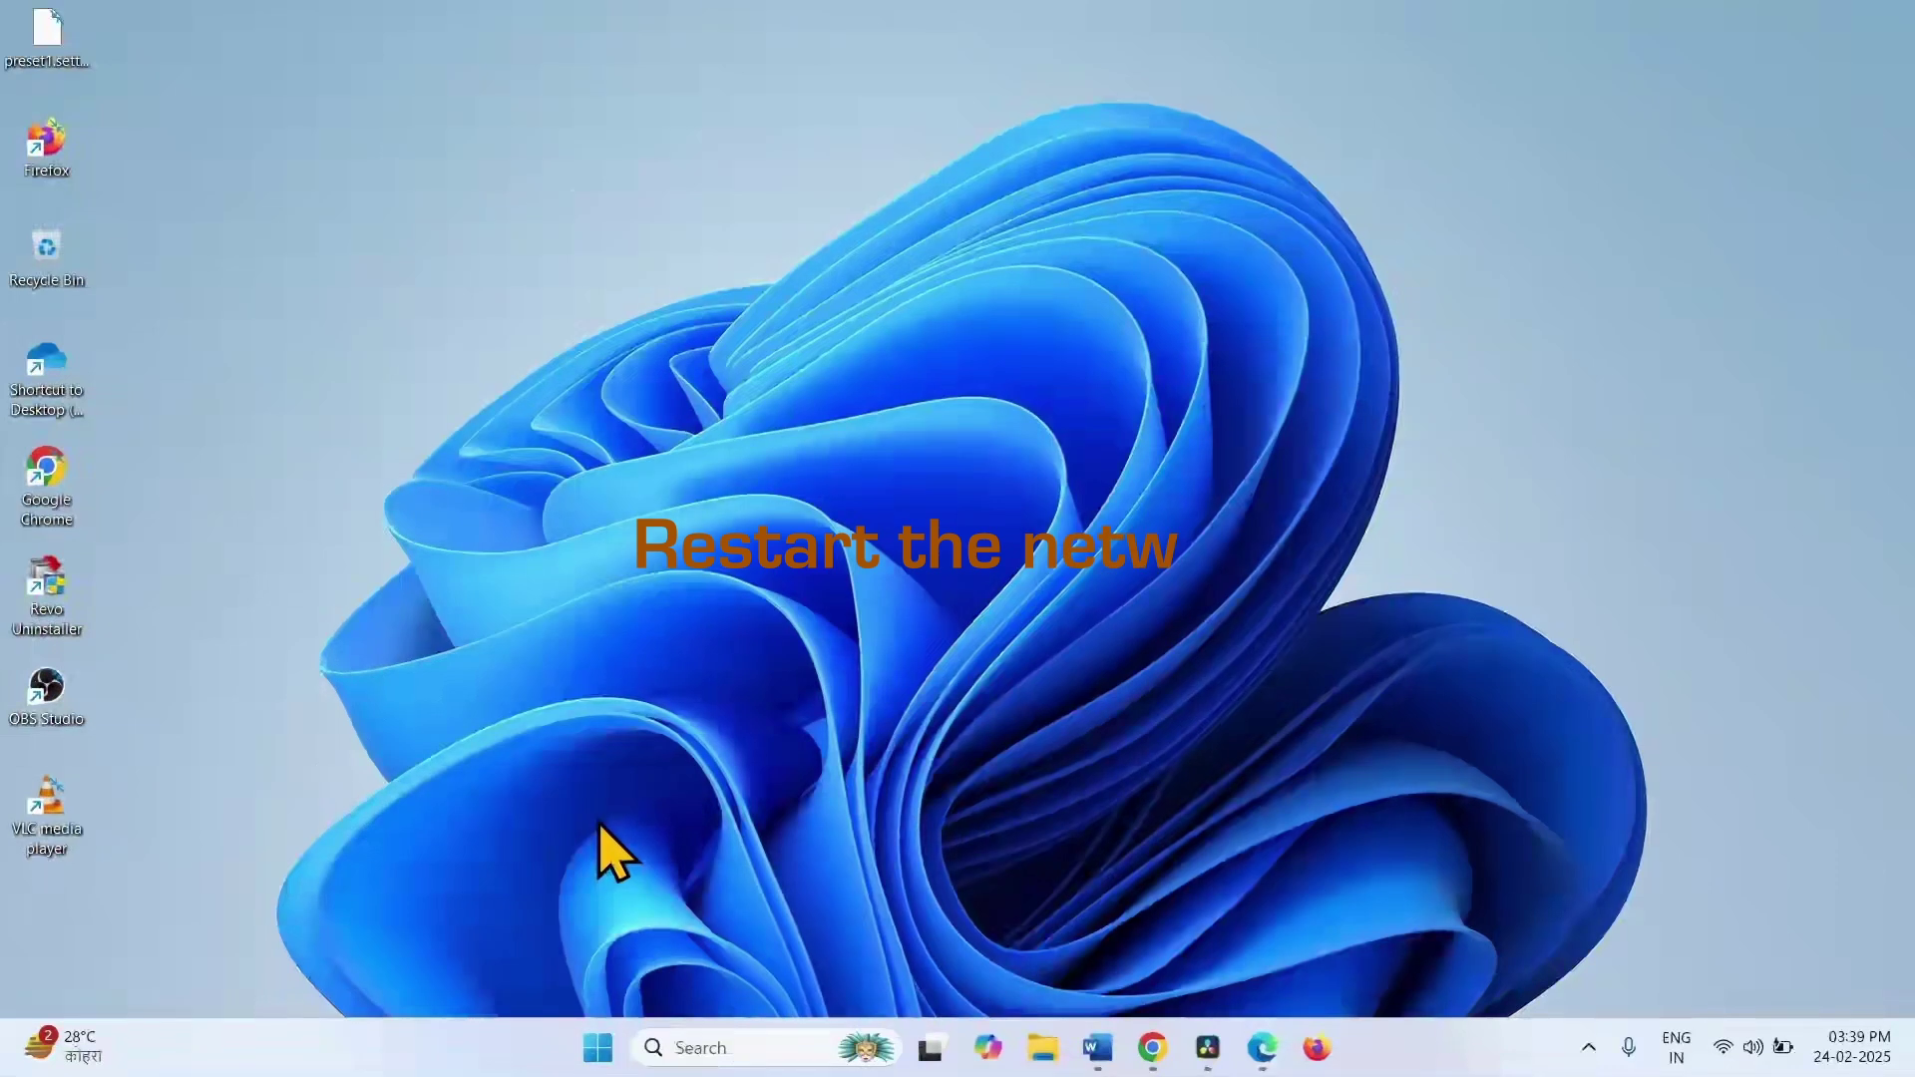
Open Command Prompt with administrator rights again and approve the account control request.
{"action": "left_click", "coordinate": [698, 1037]}
{"action": "type", "text": "cmd"}
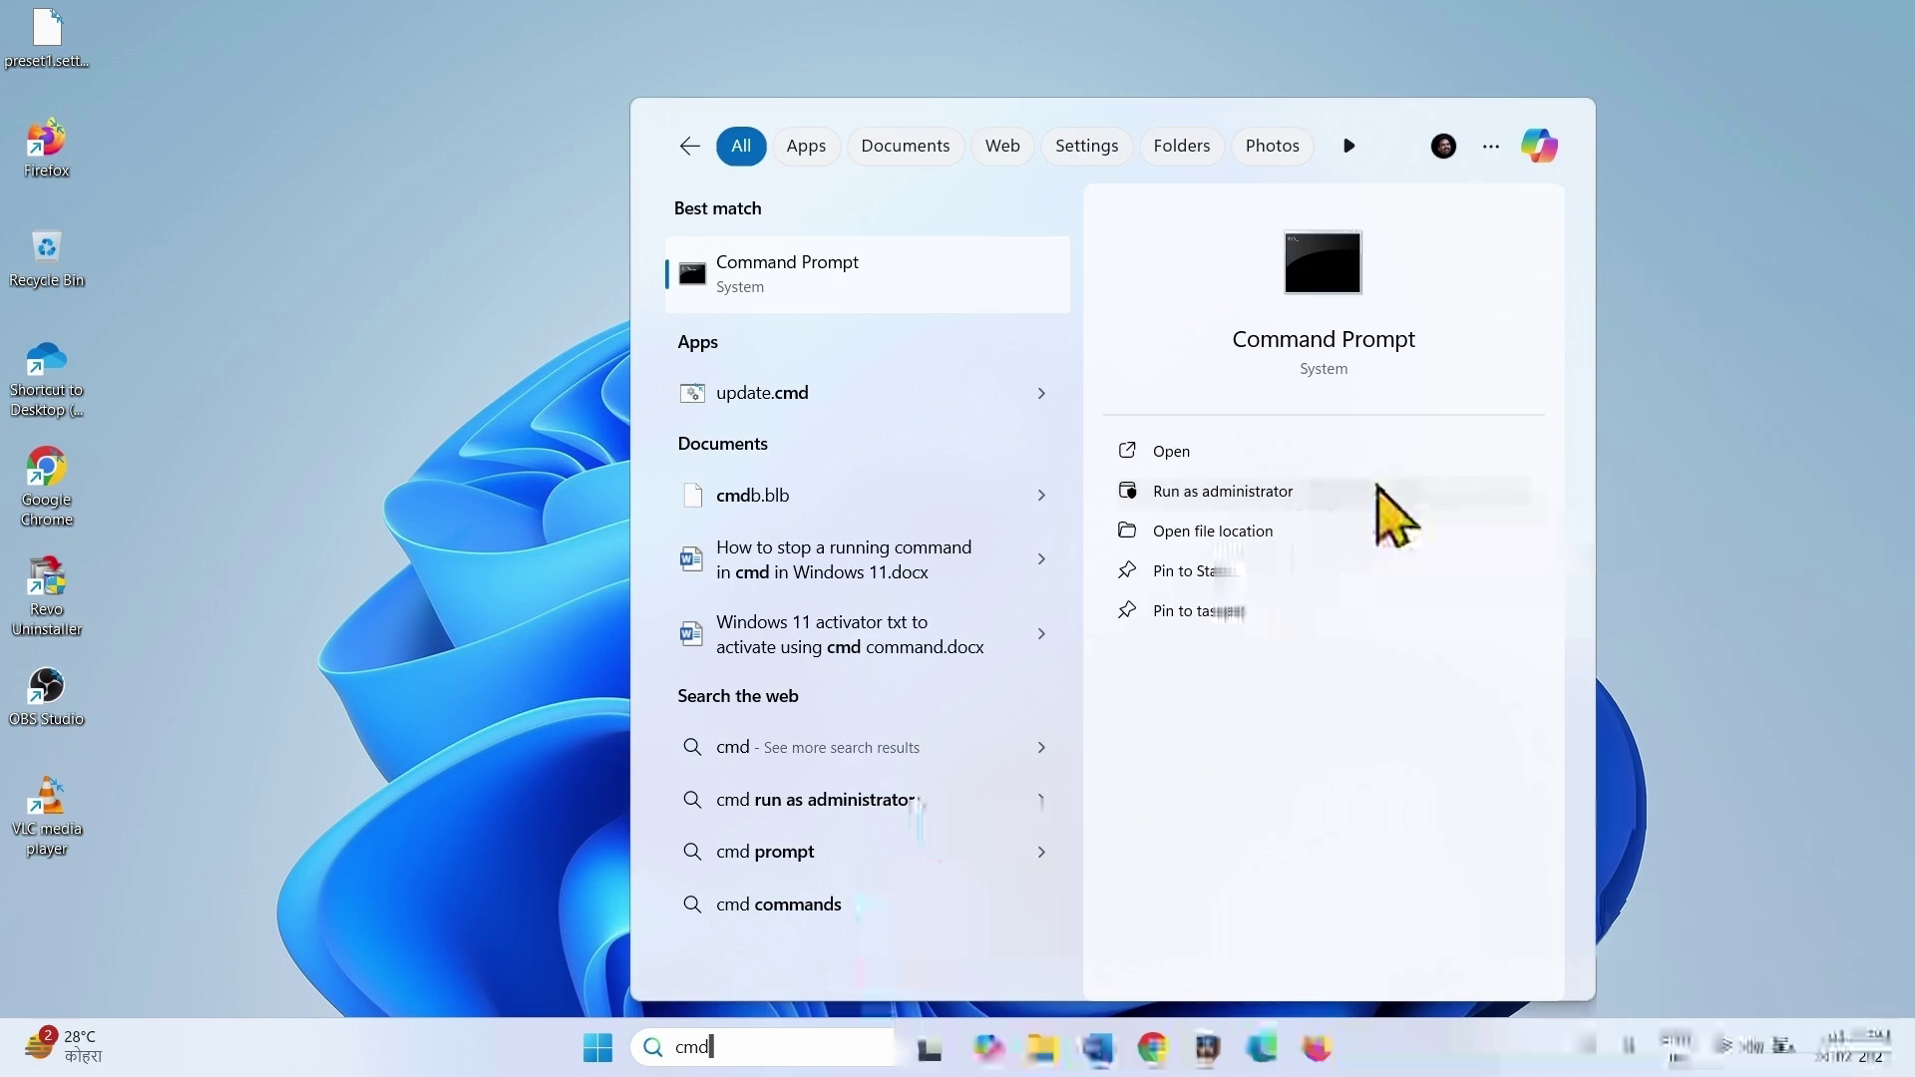
{"action": "left_click", "coordinate": [1343, 490]}
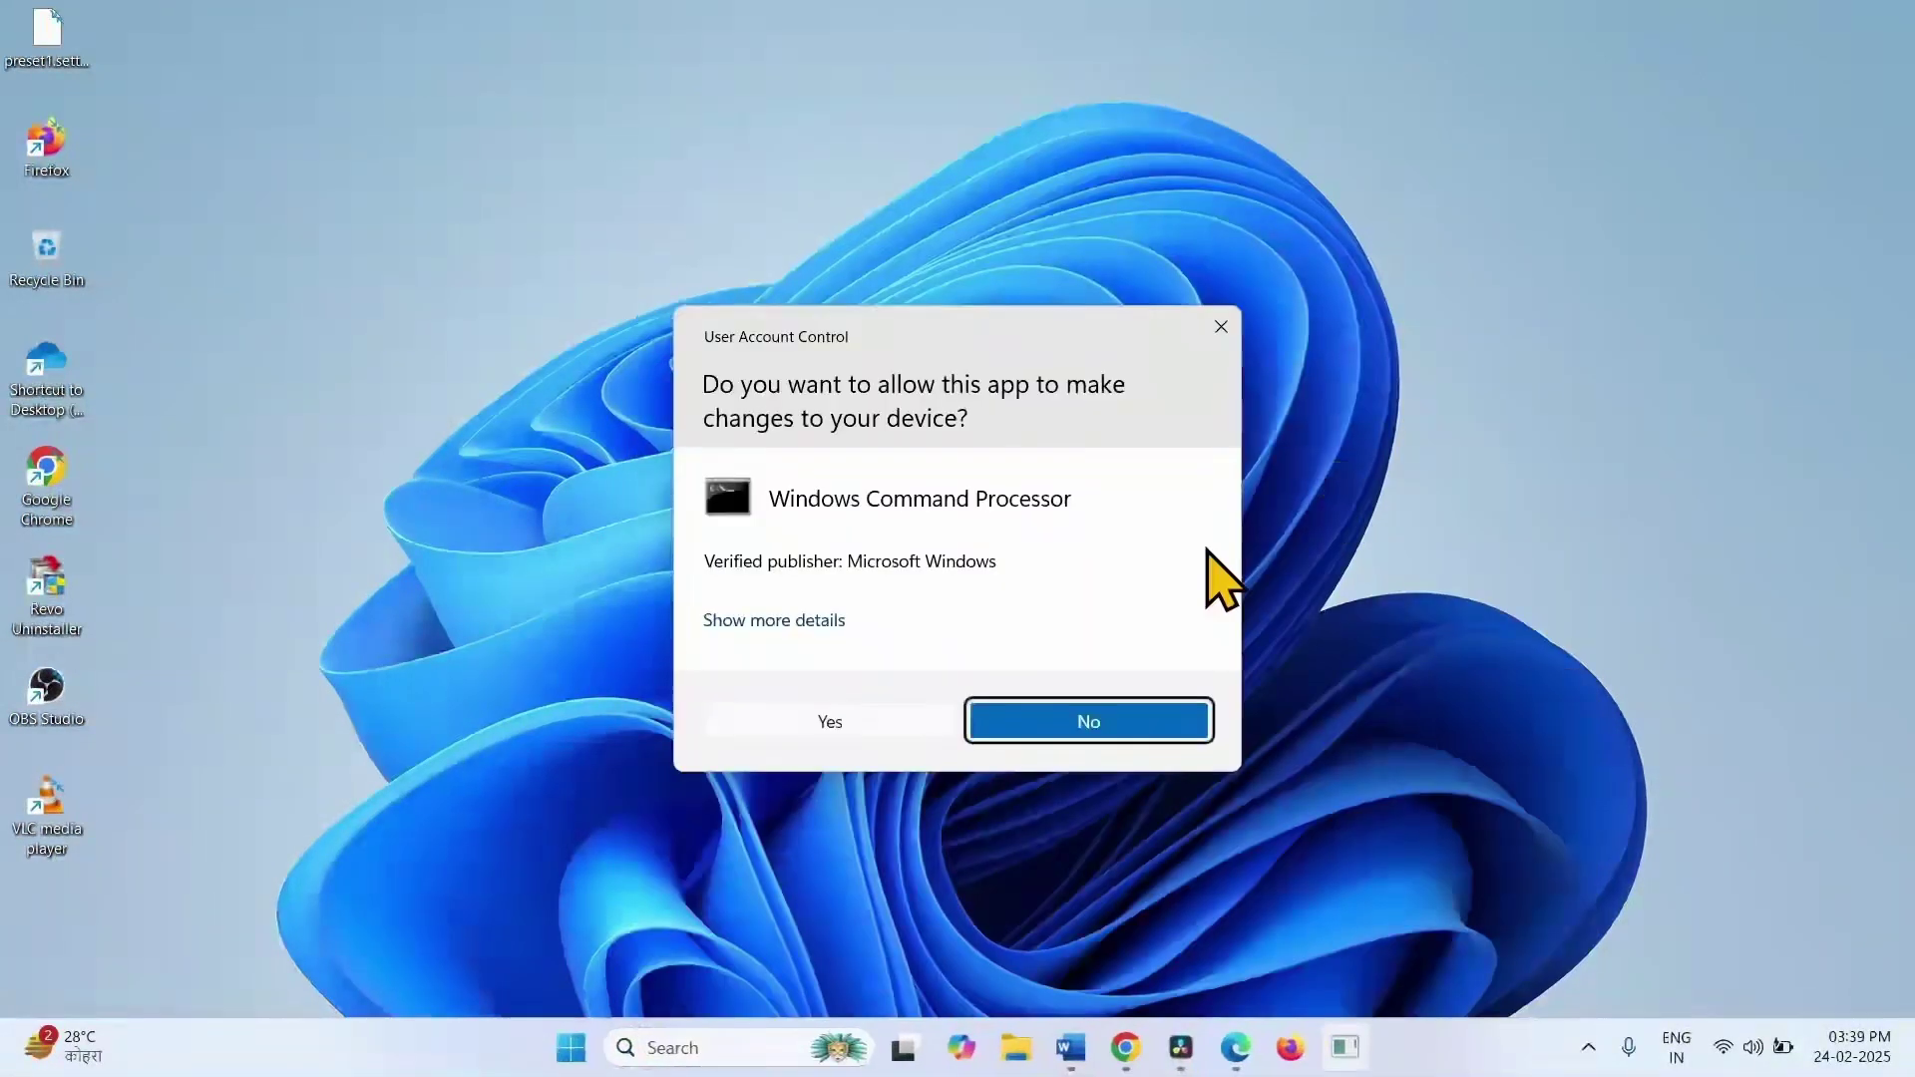
{"action": "left_click", "coordinate": [875, 721]}
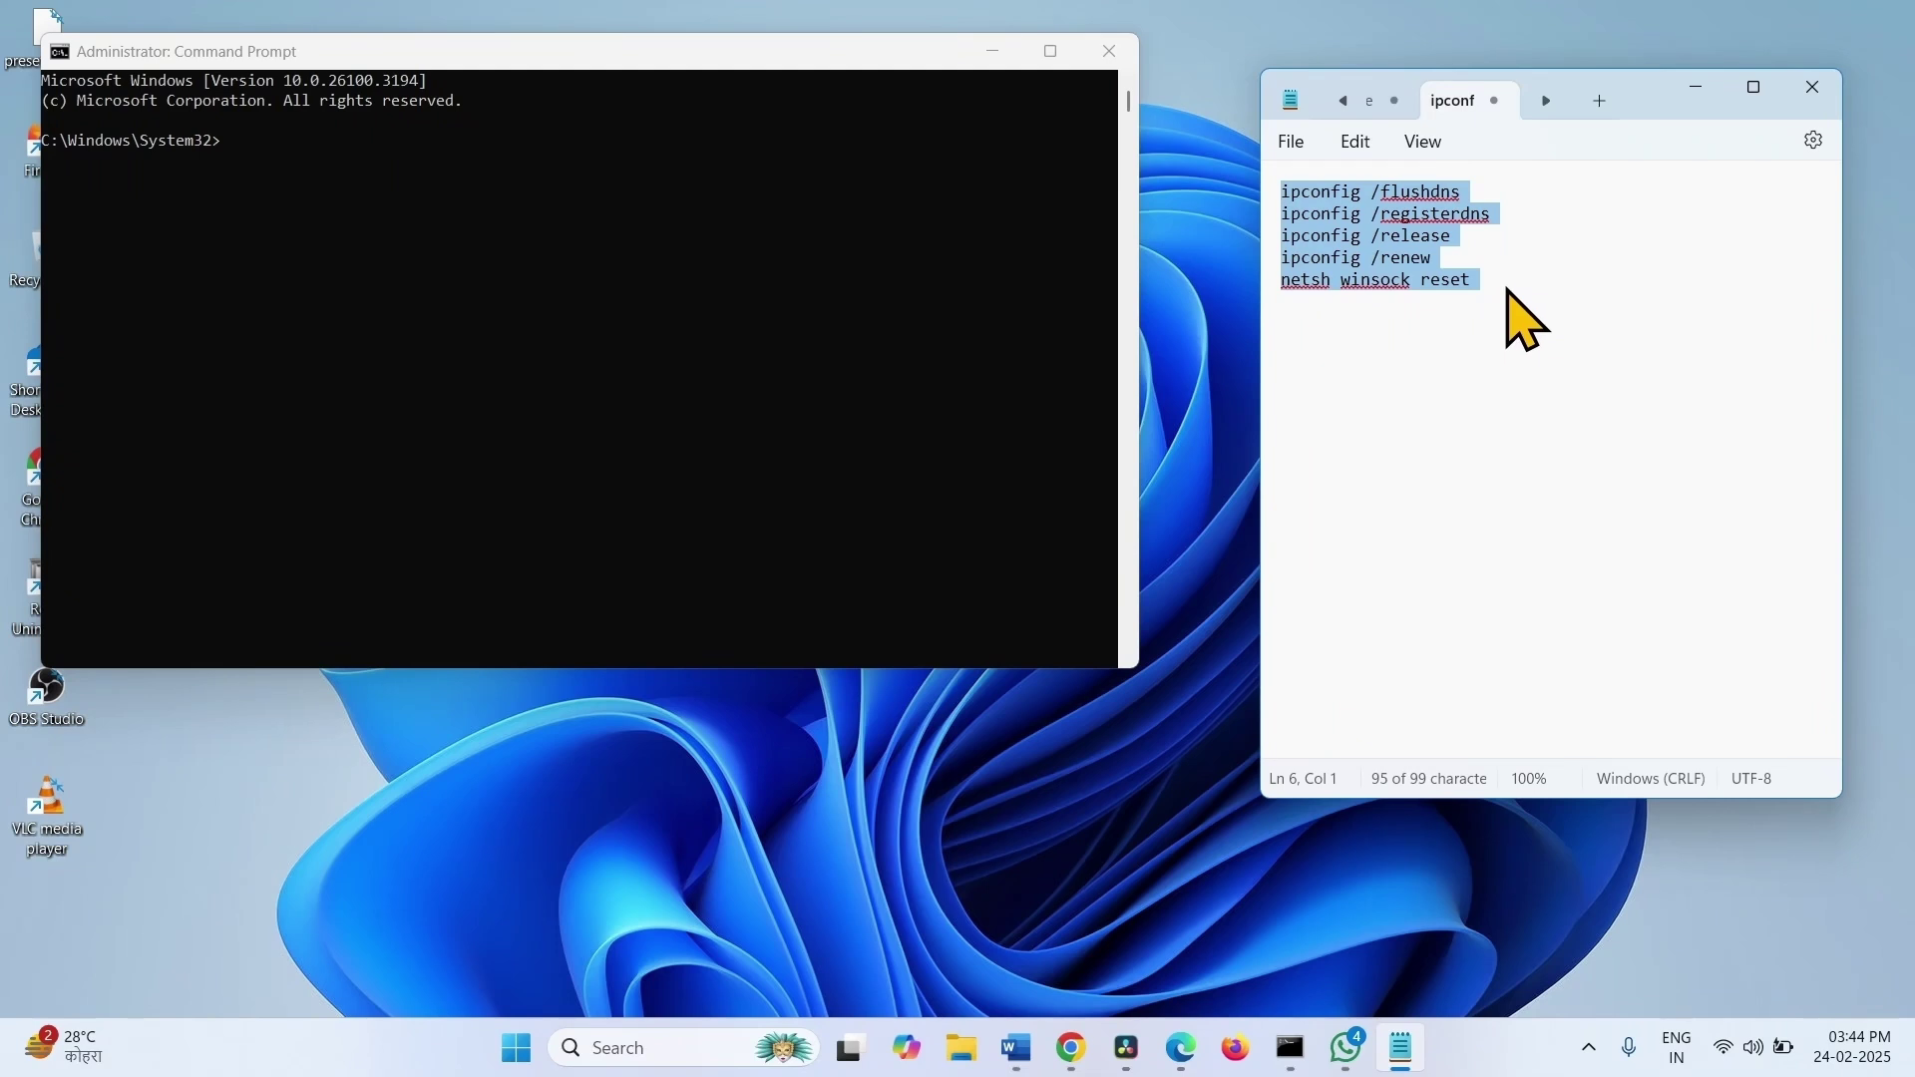
Copy the noted command "ipconfig /flushdns" from Notepad and run it in the elevated Command Prompt.
{"action": "left_click", "coordinate": [1479, 257]}
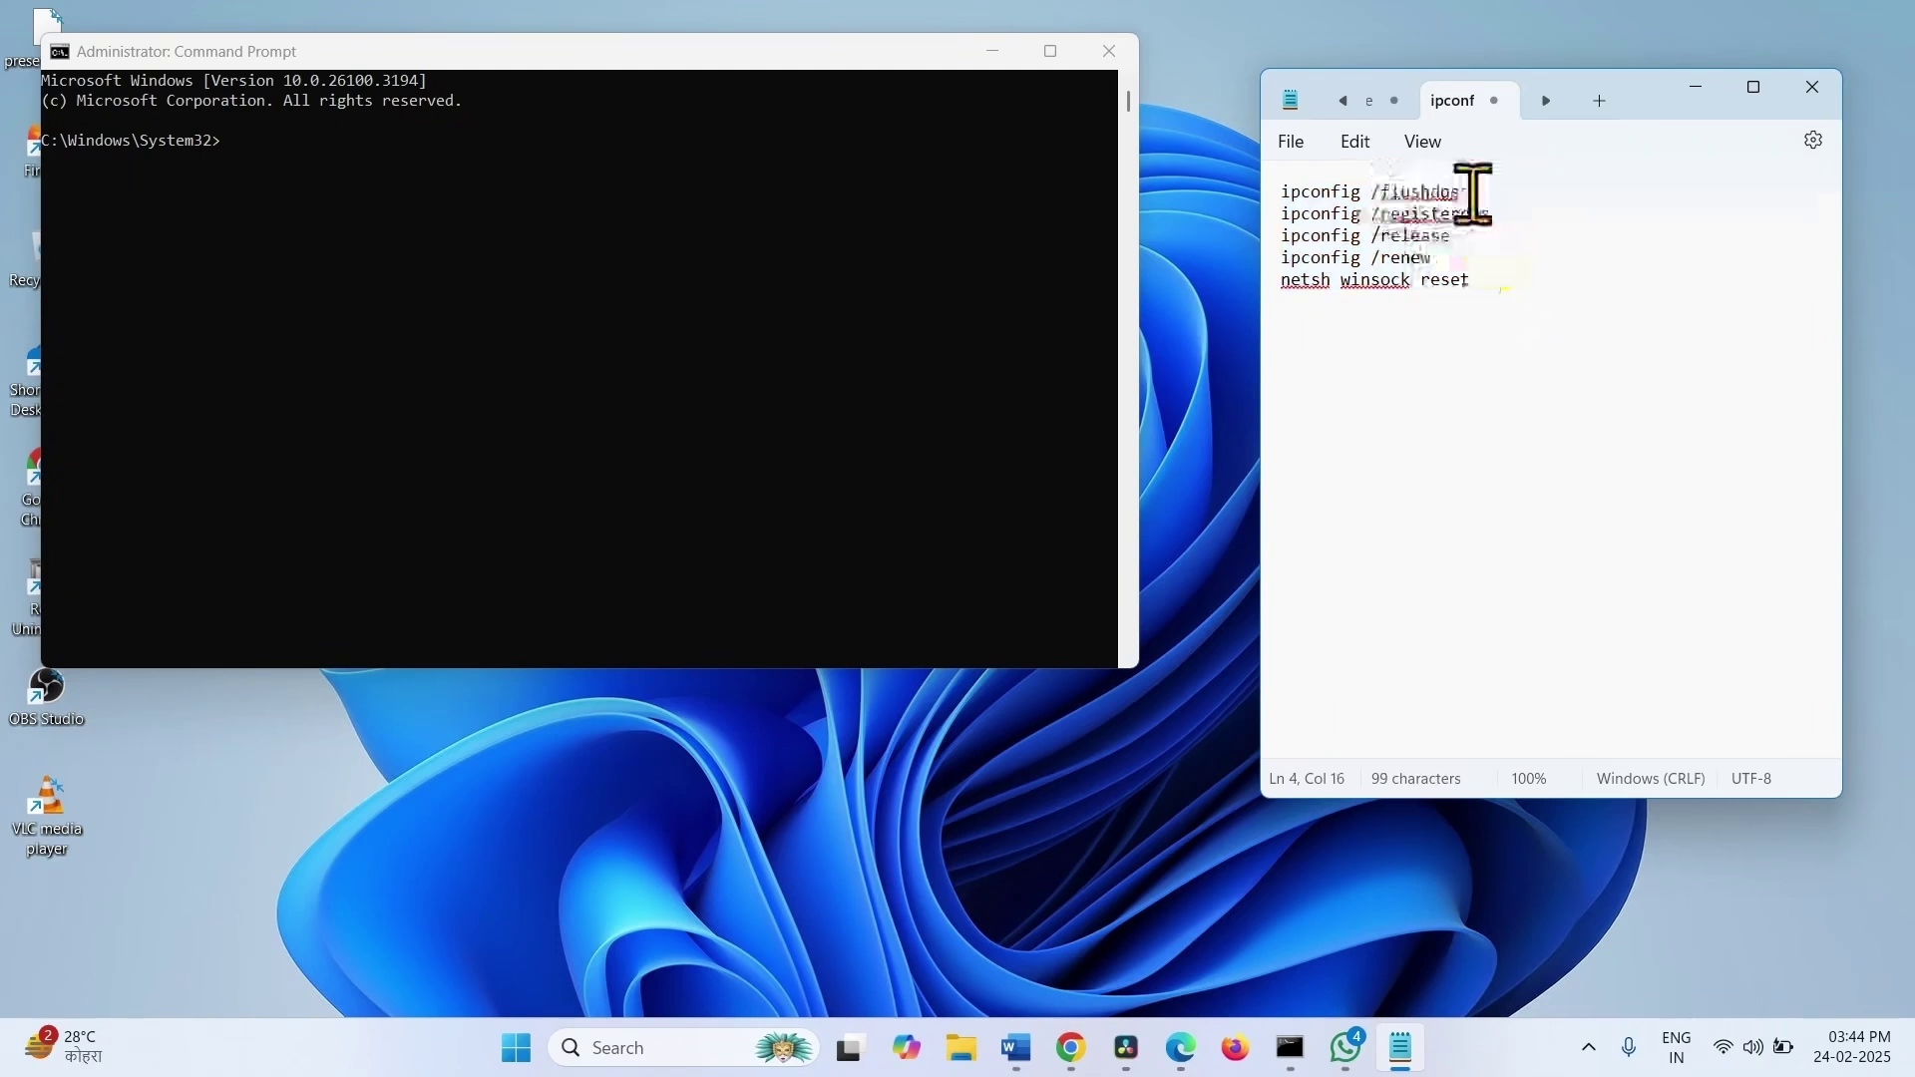
{"action": "left_click_drag", "start_coordinate": [1462, 192], "coordinate": [1283, 191]}
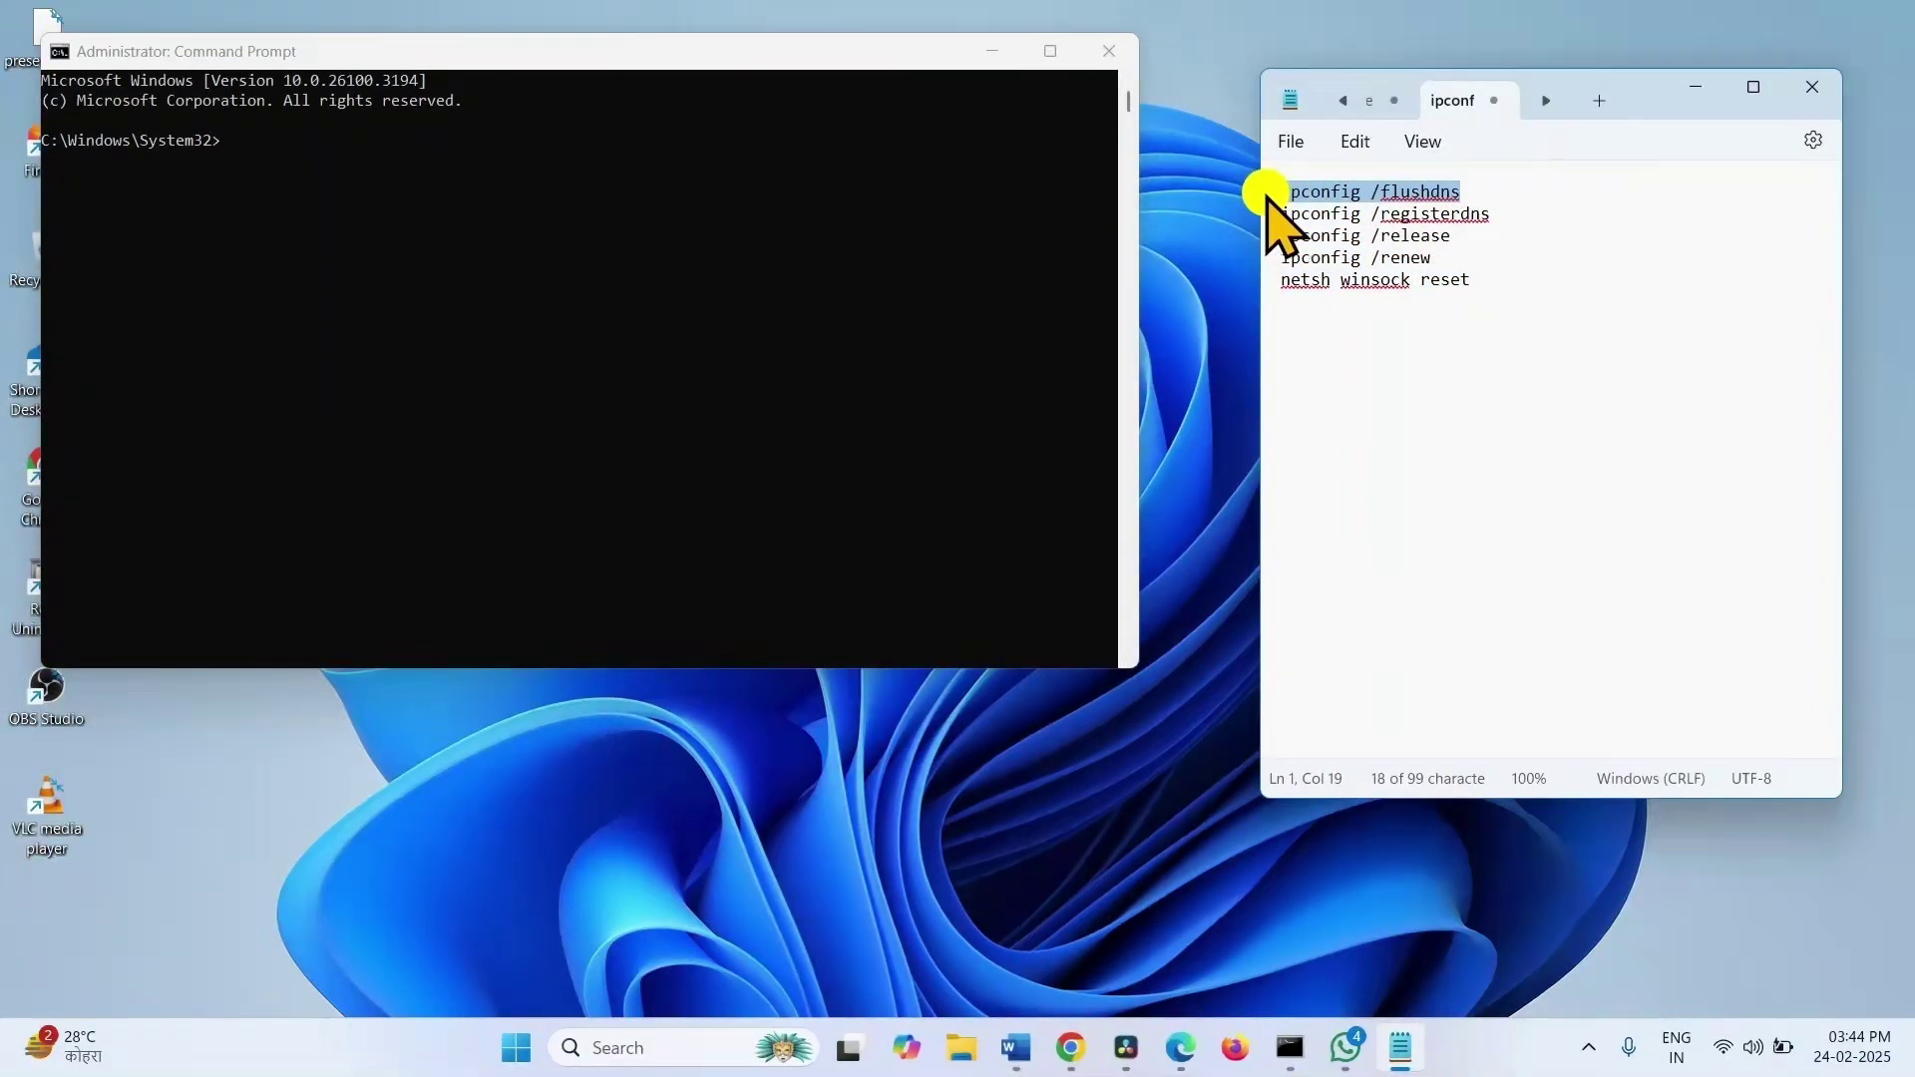
{"action": "right_click", "coordinate": [1324, 197]}
{"action": "left_click", "coordinate": [1386, 327]}
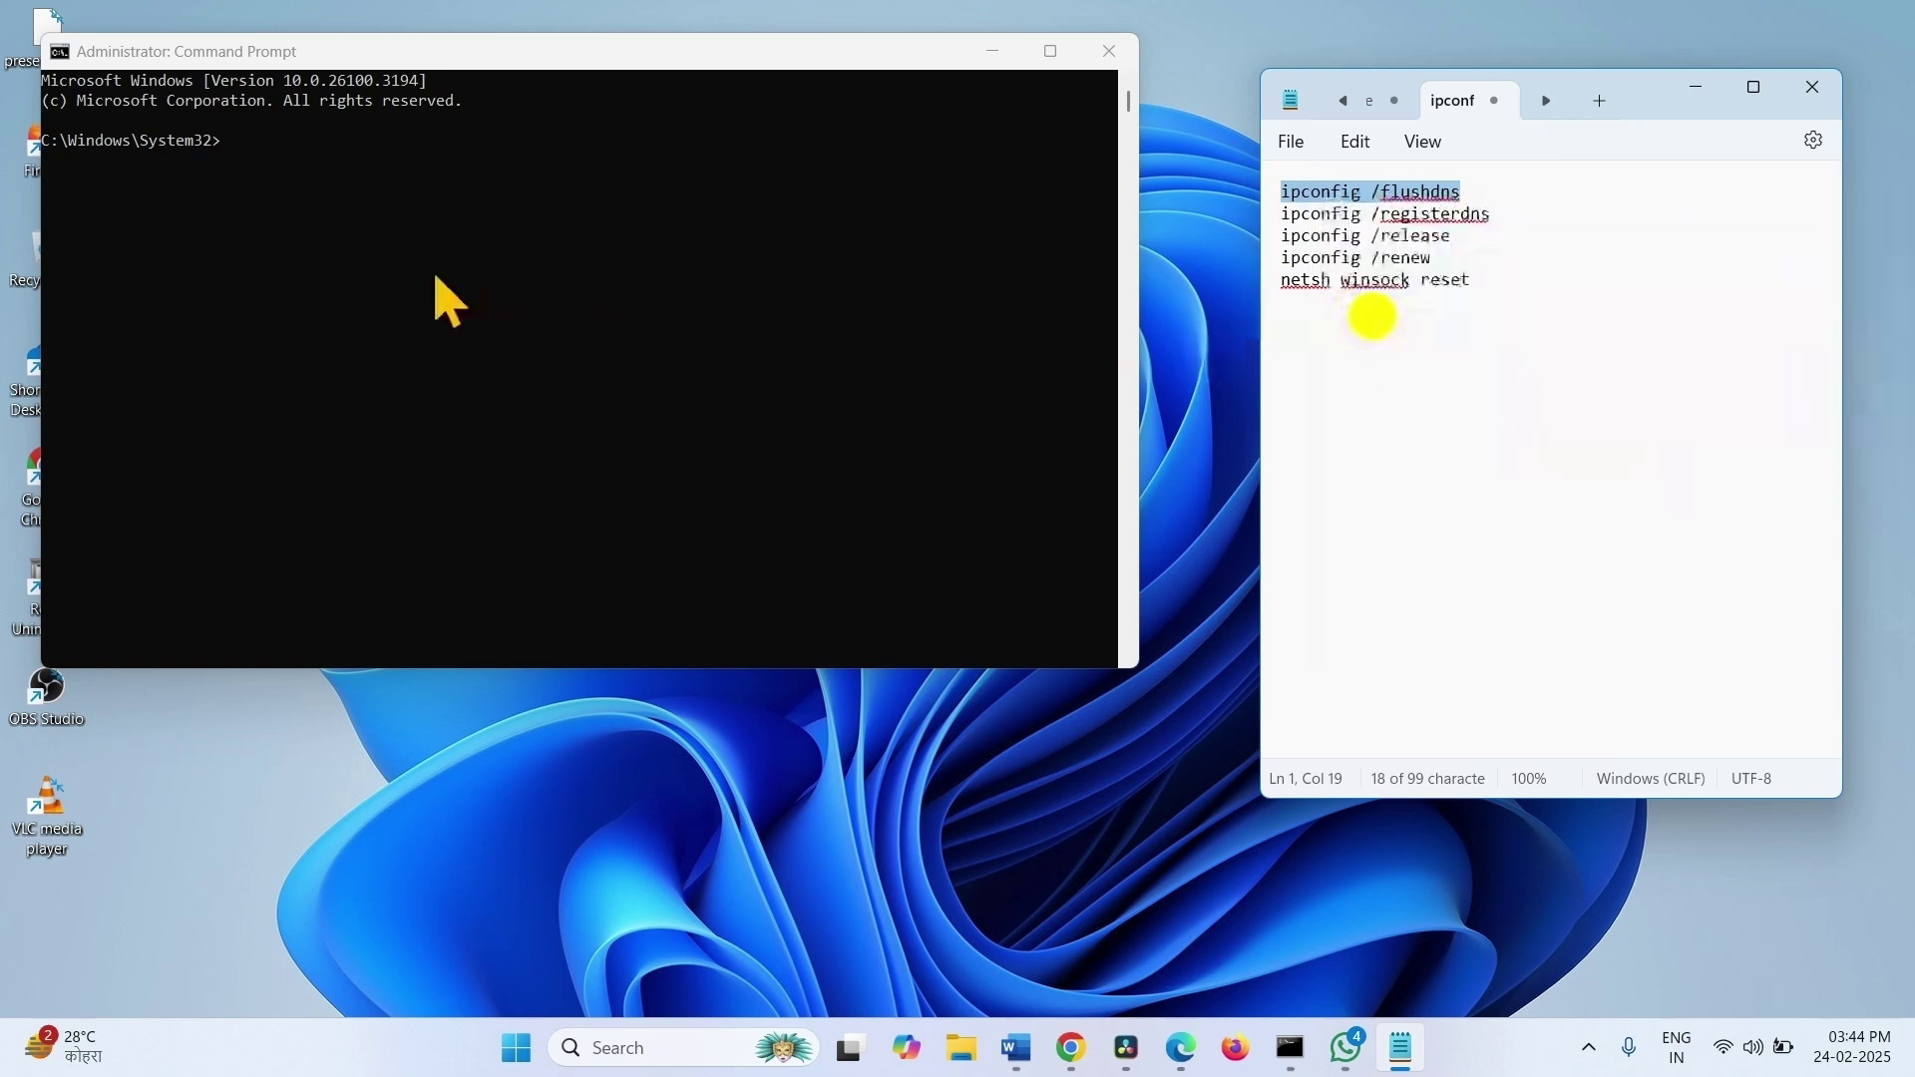
{"action": "left_click", "coordinate": [313, 175]}
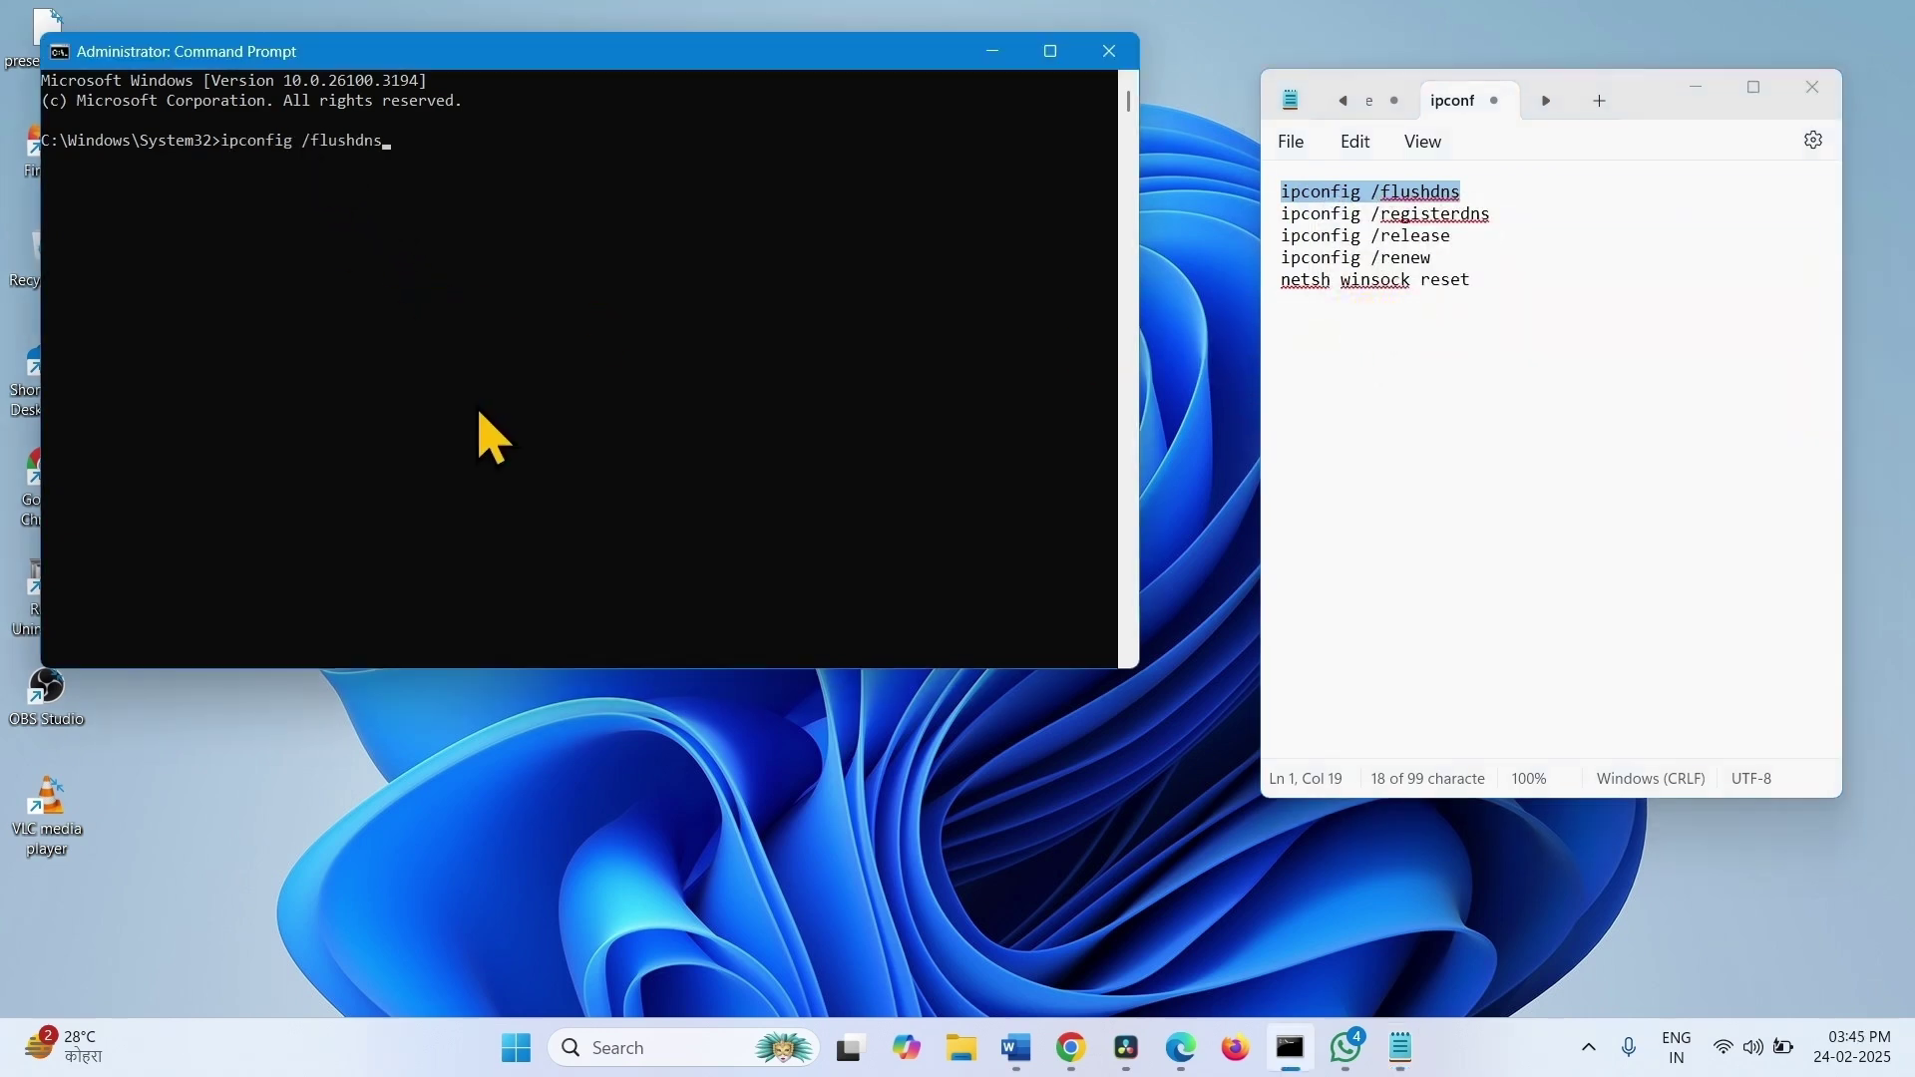
{"action": "key", "text": "Return"}
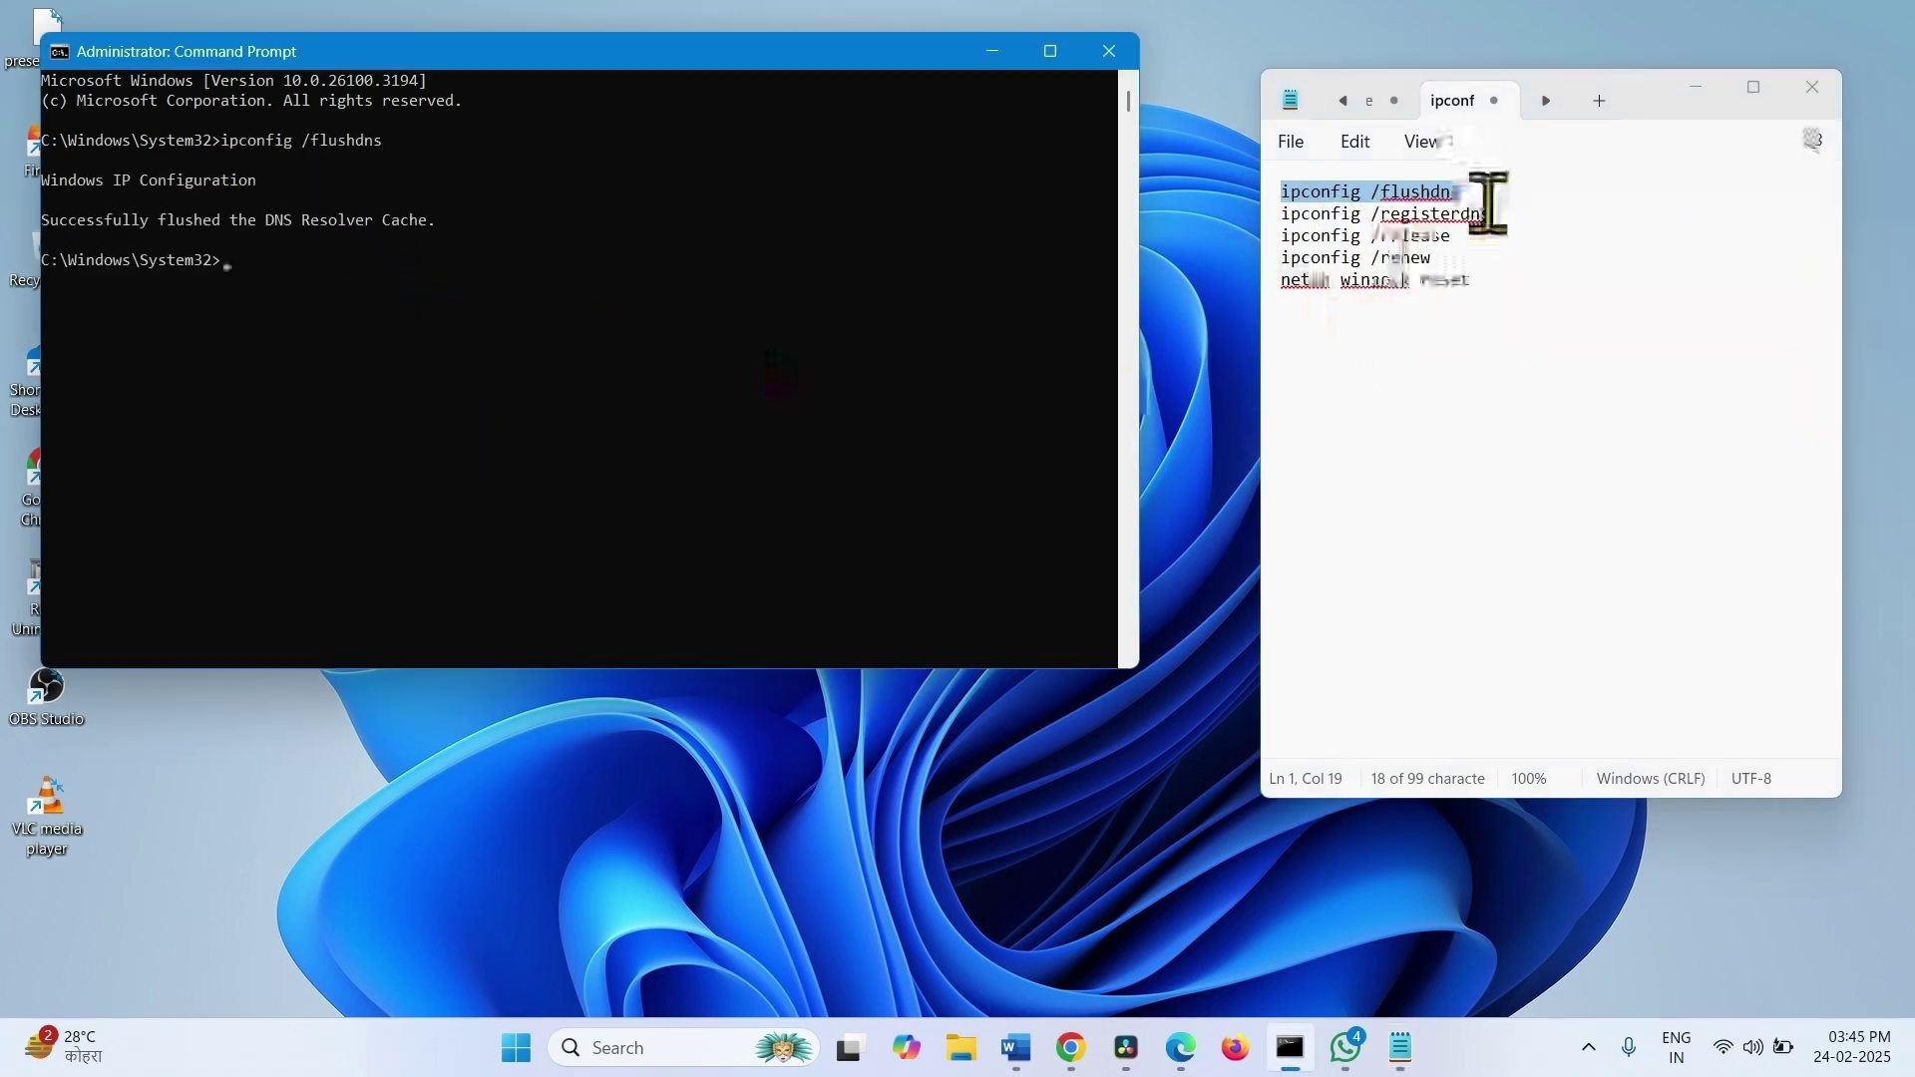
Run the second noted command, "ipconfig /registerdns", in the elevated Command Prompt.
{"action": "left_click_drag", "start_coordinate": [1490, 213], "coordinate": [1285, 213]}
{"action": "left_click", "coordinate": [299, 267]}
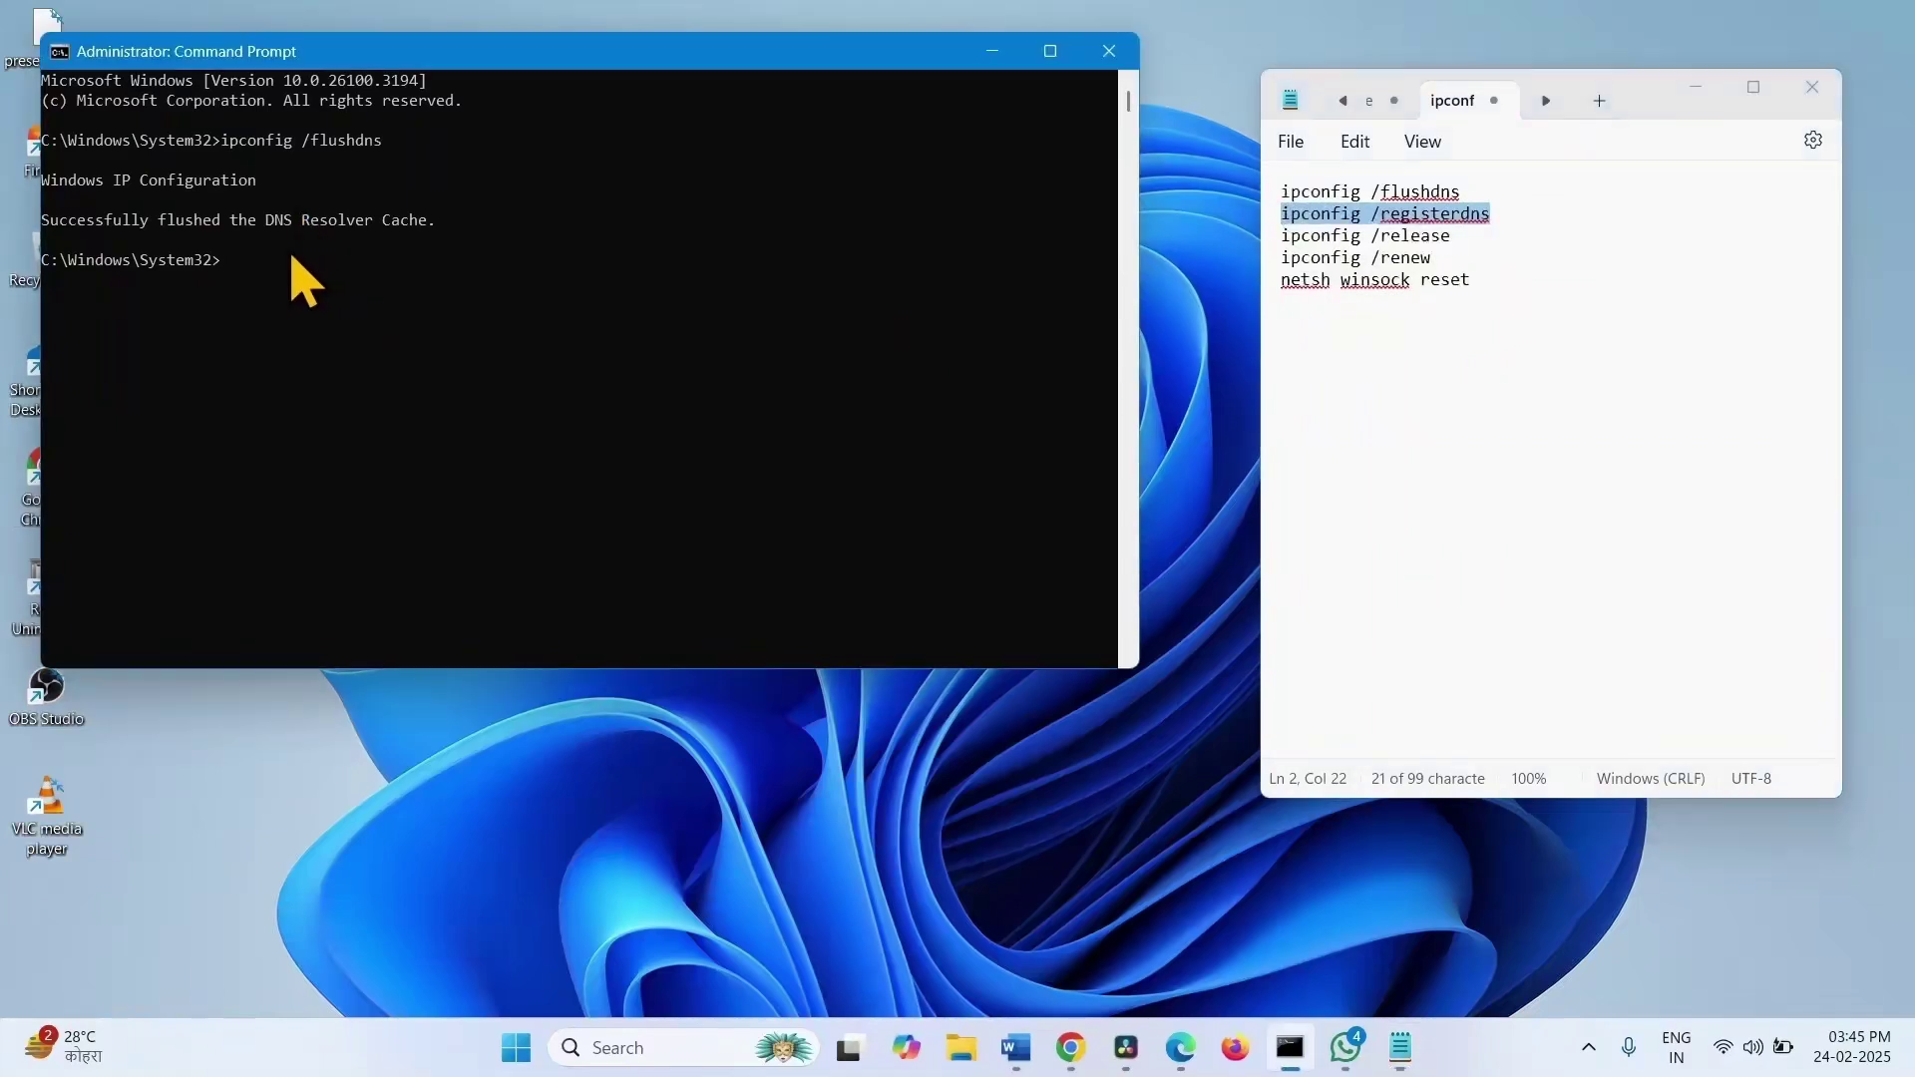
{"action": "right_click", "coordinate": [299, 267]}
{"action": "key", "text": "Return"}
Copy "ipconfig /release" from the Notepad list and run it in Command Prompt to release the IP address.
{"action": "left_click_drag", "start_coordinate": [1470, 238], "coordinate": [1282, 237]}
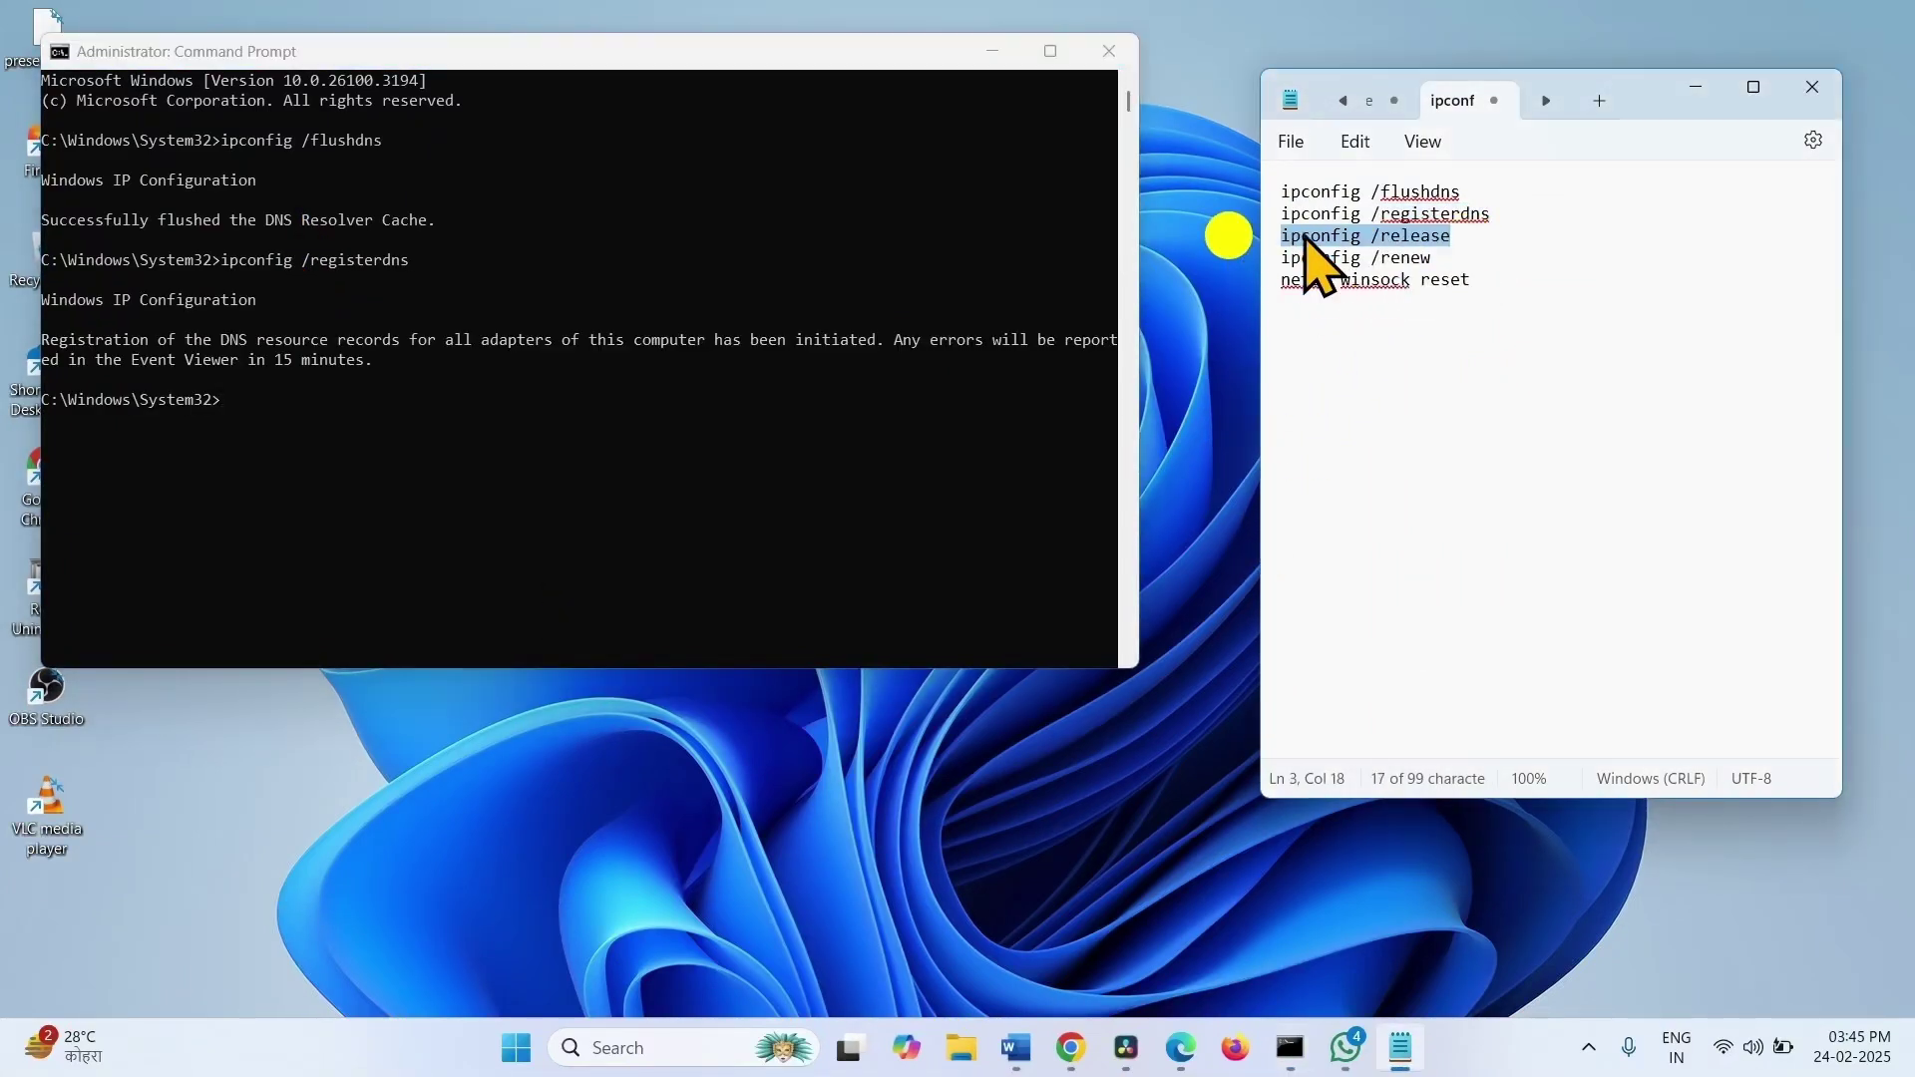
{"action": "right_click", "coordinate": [1314, 251]}
{"action": "left_click", "coordinate": [1368, 369]}
{"action": "left_click", "coordinate": [356, 415]}
{"action": "right_click", "coordinate": [355, 415]}
{"action": "key", "text": "Return"}
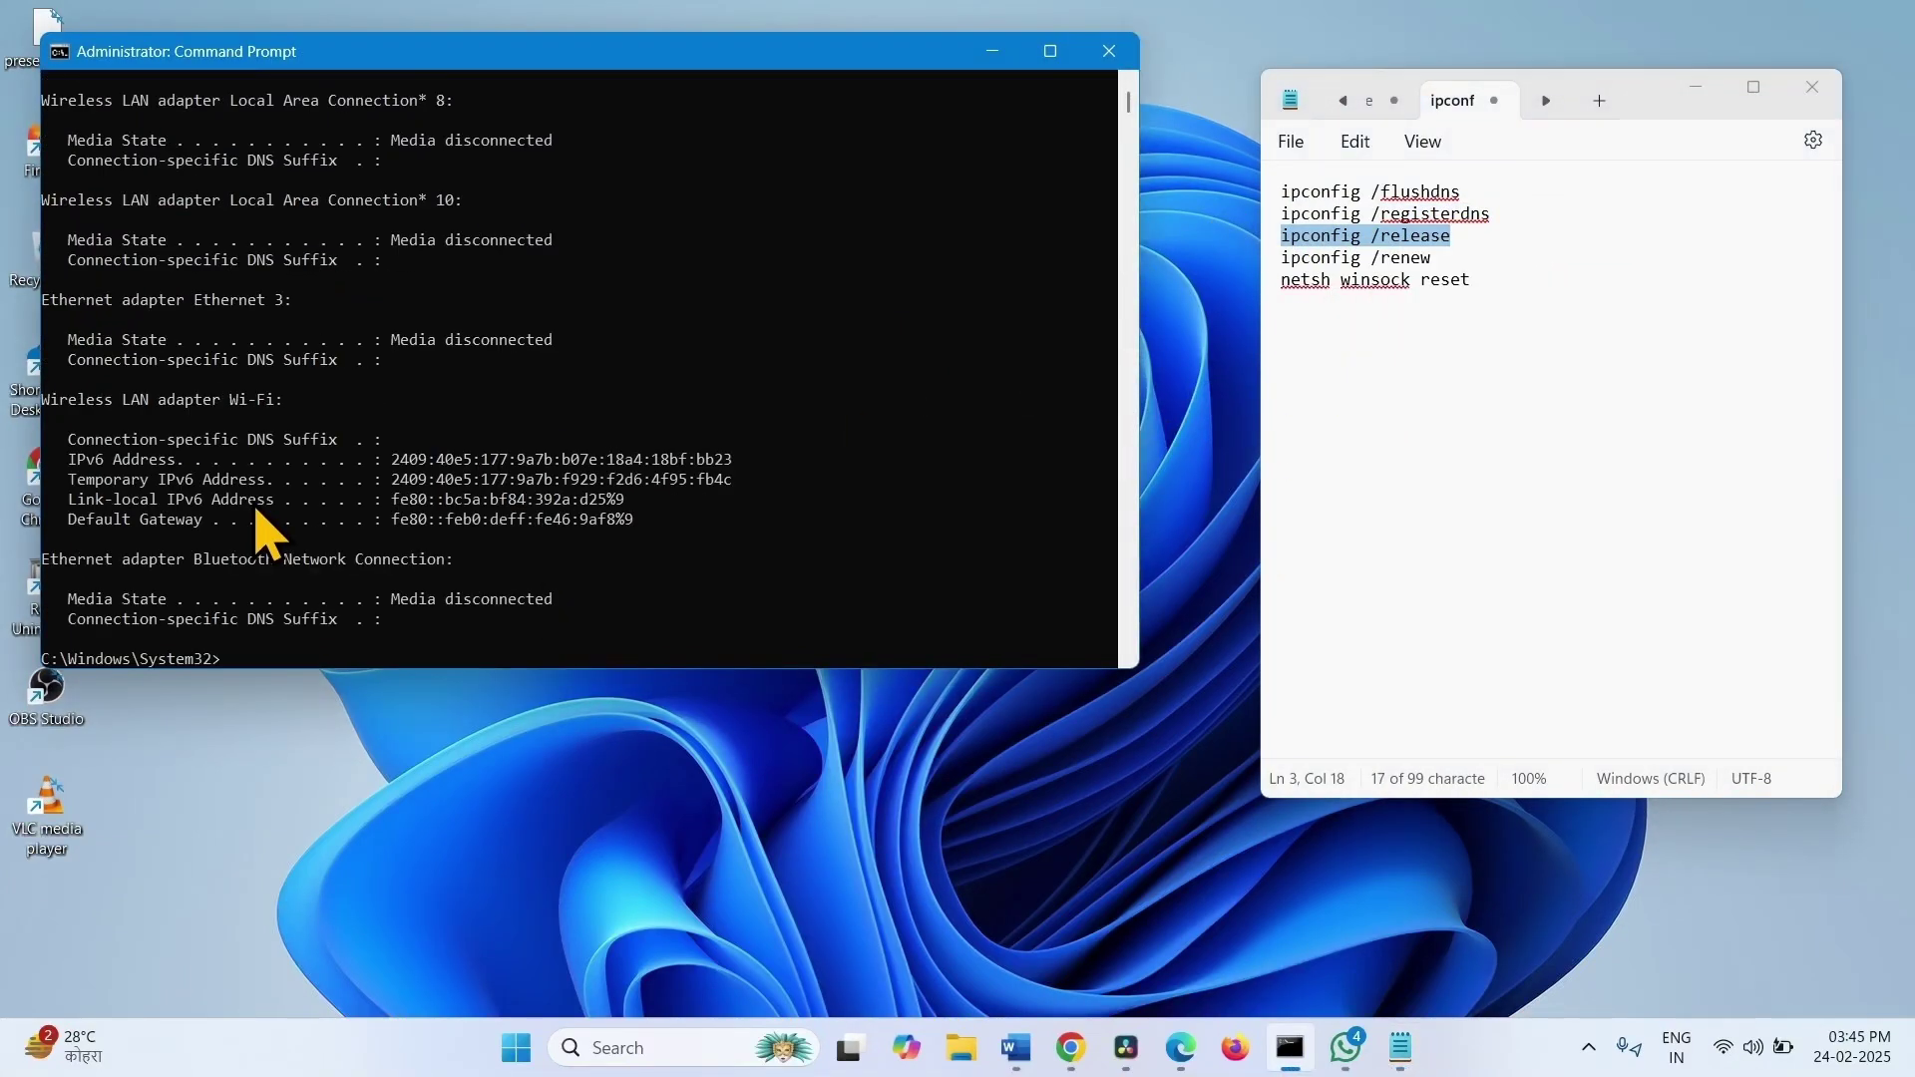
Copy "ipconfig /renew" from the Notepad list and run it in Command Prompt to renew the IP address.
{"action": "left_click", "coordinate": [1390, 241]}
{"action": "left_click_drag", "start_coordinate": [1440, 257], "coordinate": [1247, 257]}
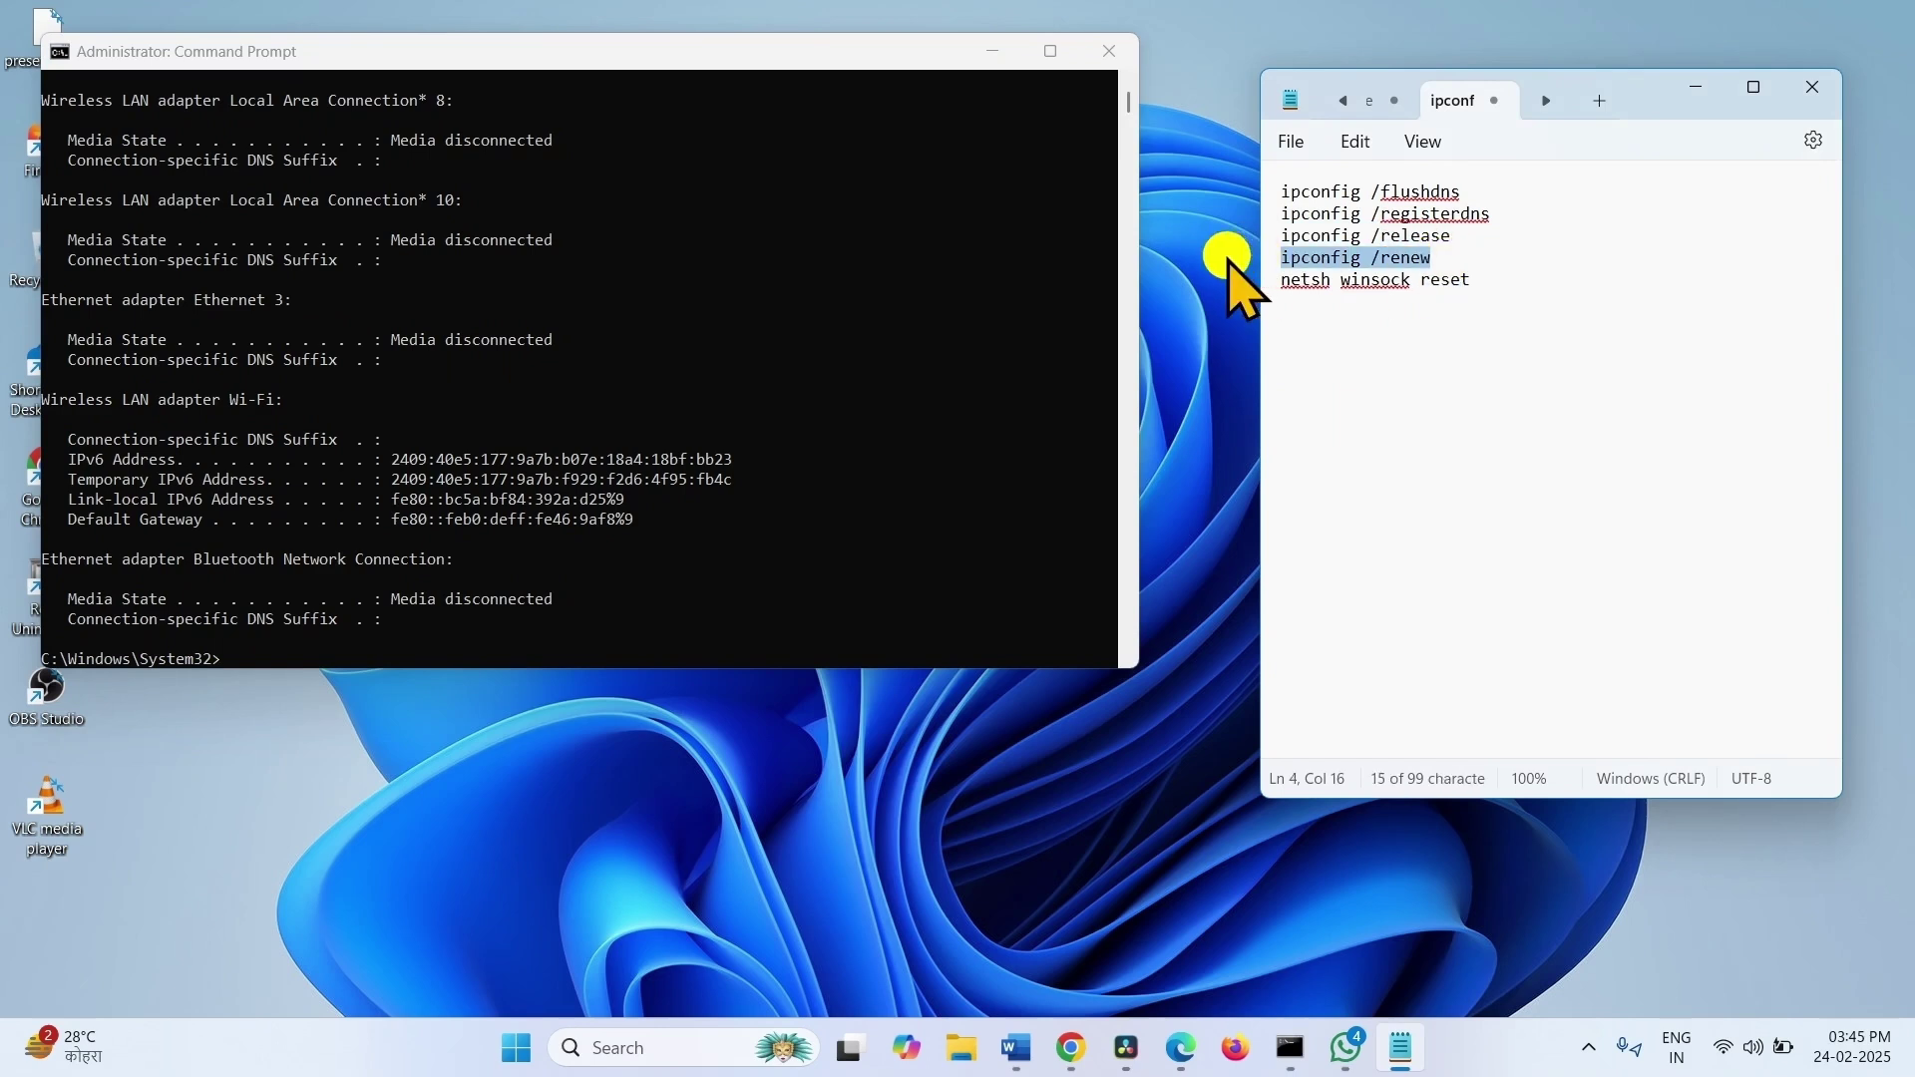
{"action": "right_click", "coordinate": [1297, 261]}
{"action": "left_click", "coordinate": [1369, 369]}
{"action": "left_click", "coordinate": [363, 658]}
{"action": "right_click", "coordinate": [363, 658]}
{"action": "key", "text": "Return"}
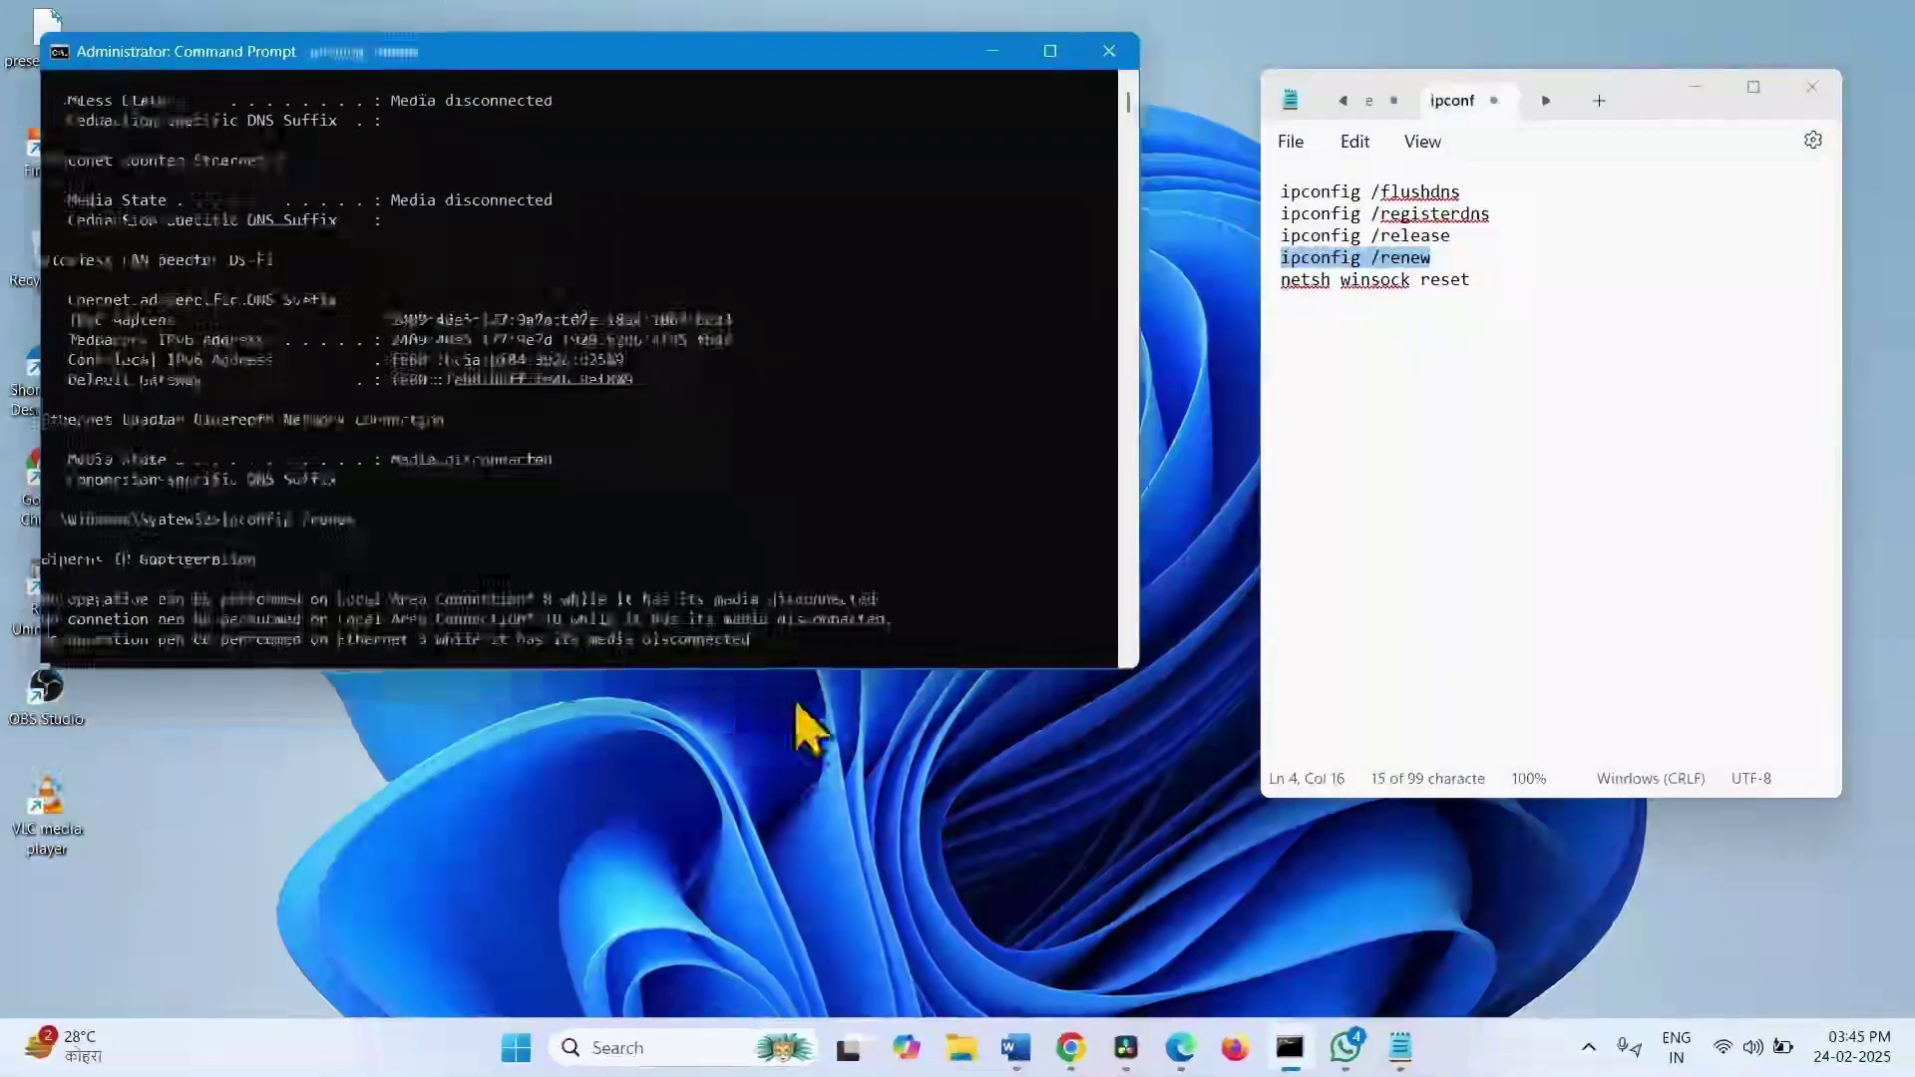
Copy the last noted command, "netsh winsock reset", and run it in Command Prompt to reset the Winsock catalog.
{"action": "left_click_drag", "start_coordinate": [1501, 282], "coordinate": [1242, 284]}
{"action": "right_click", "coordinate": [1351, 292]}
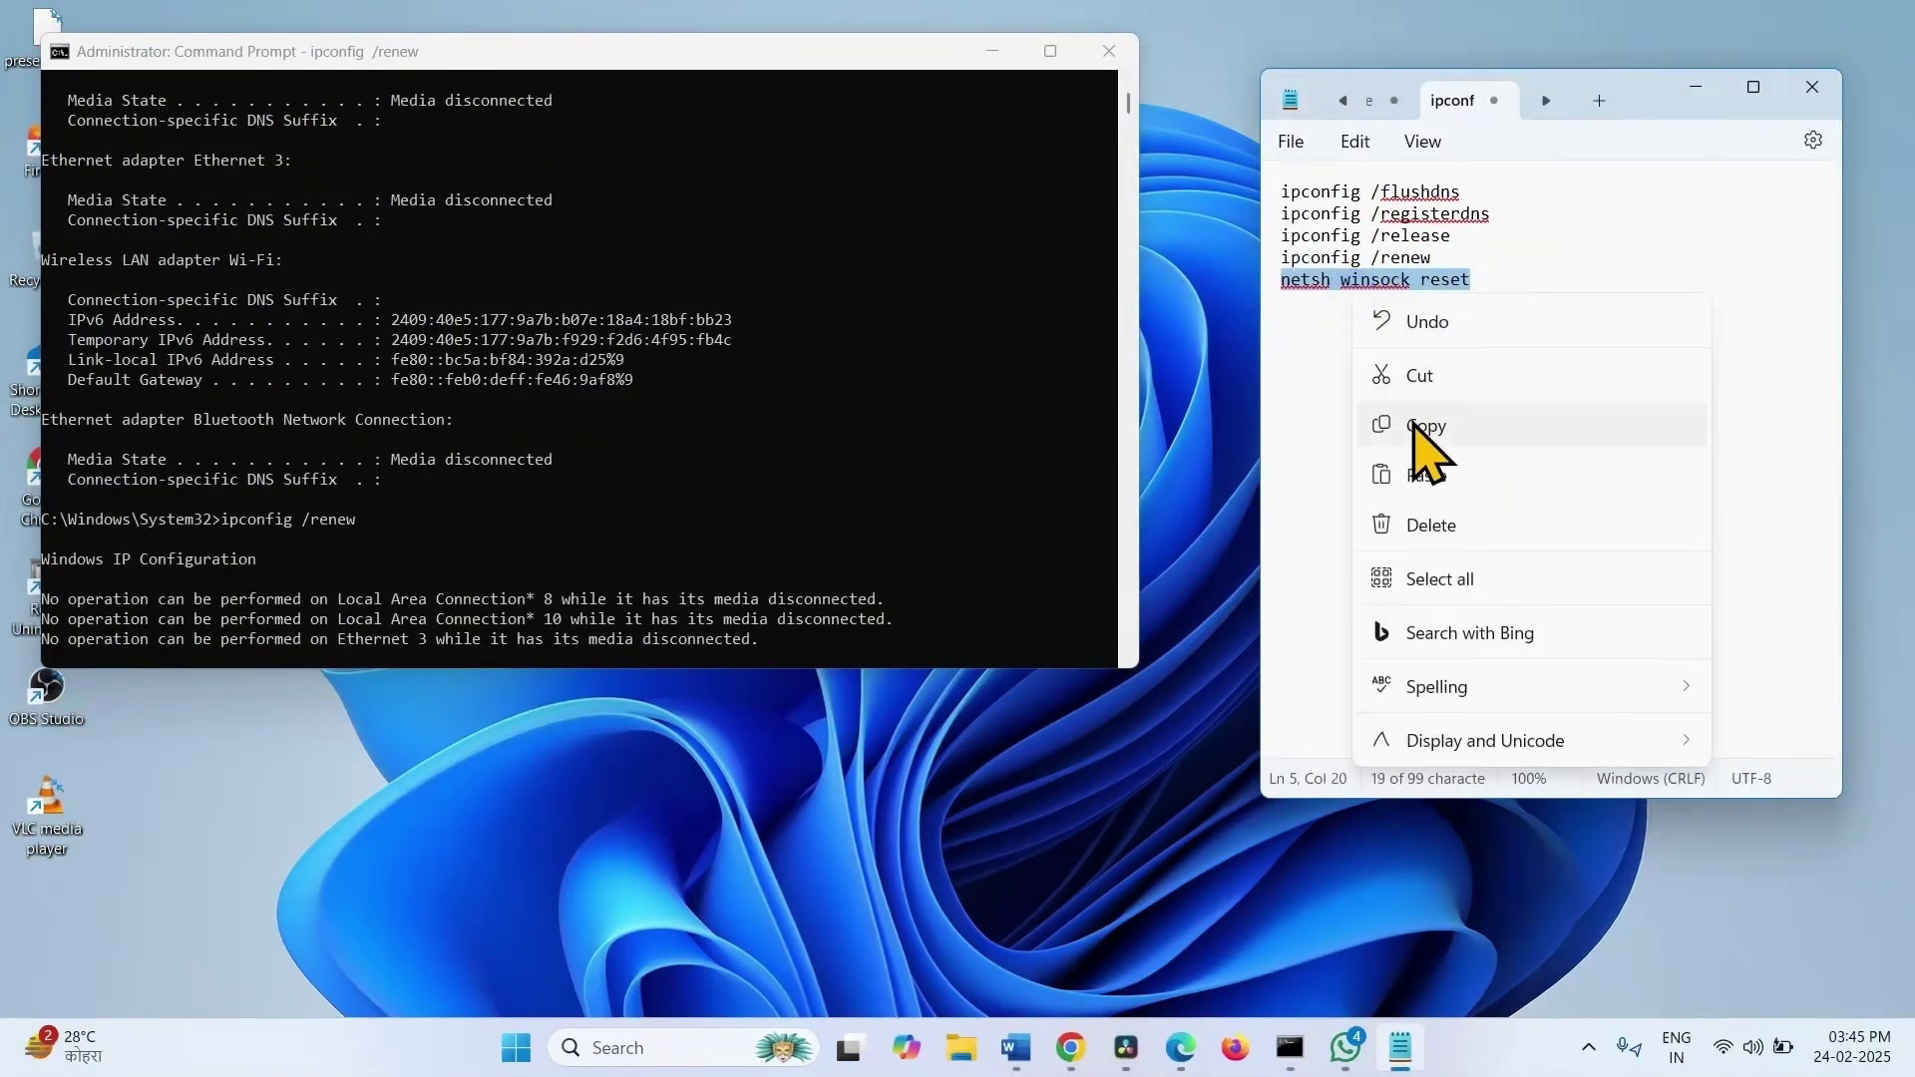
{"action": "left_click", "coordinate": [1421, 440]}
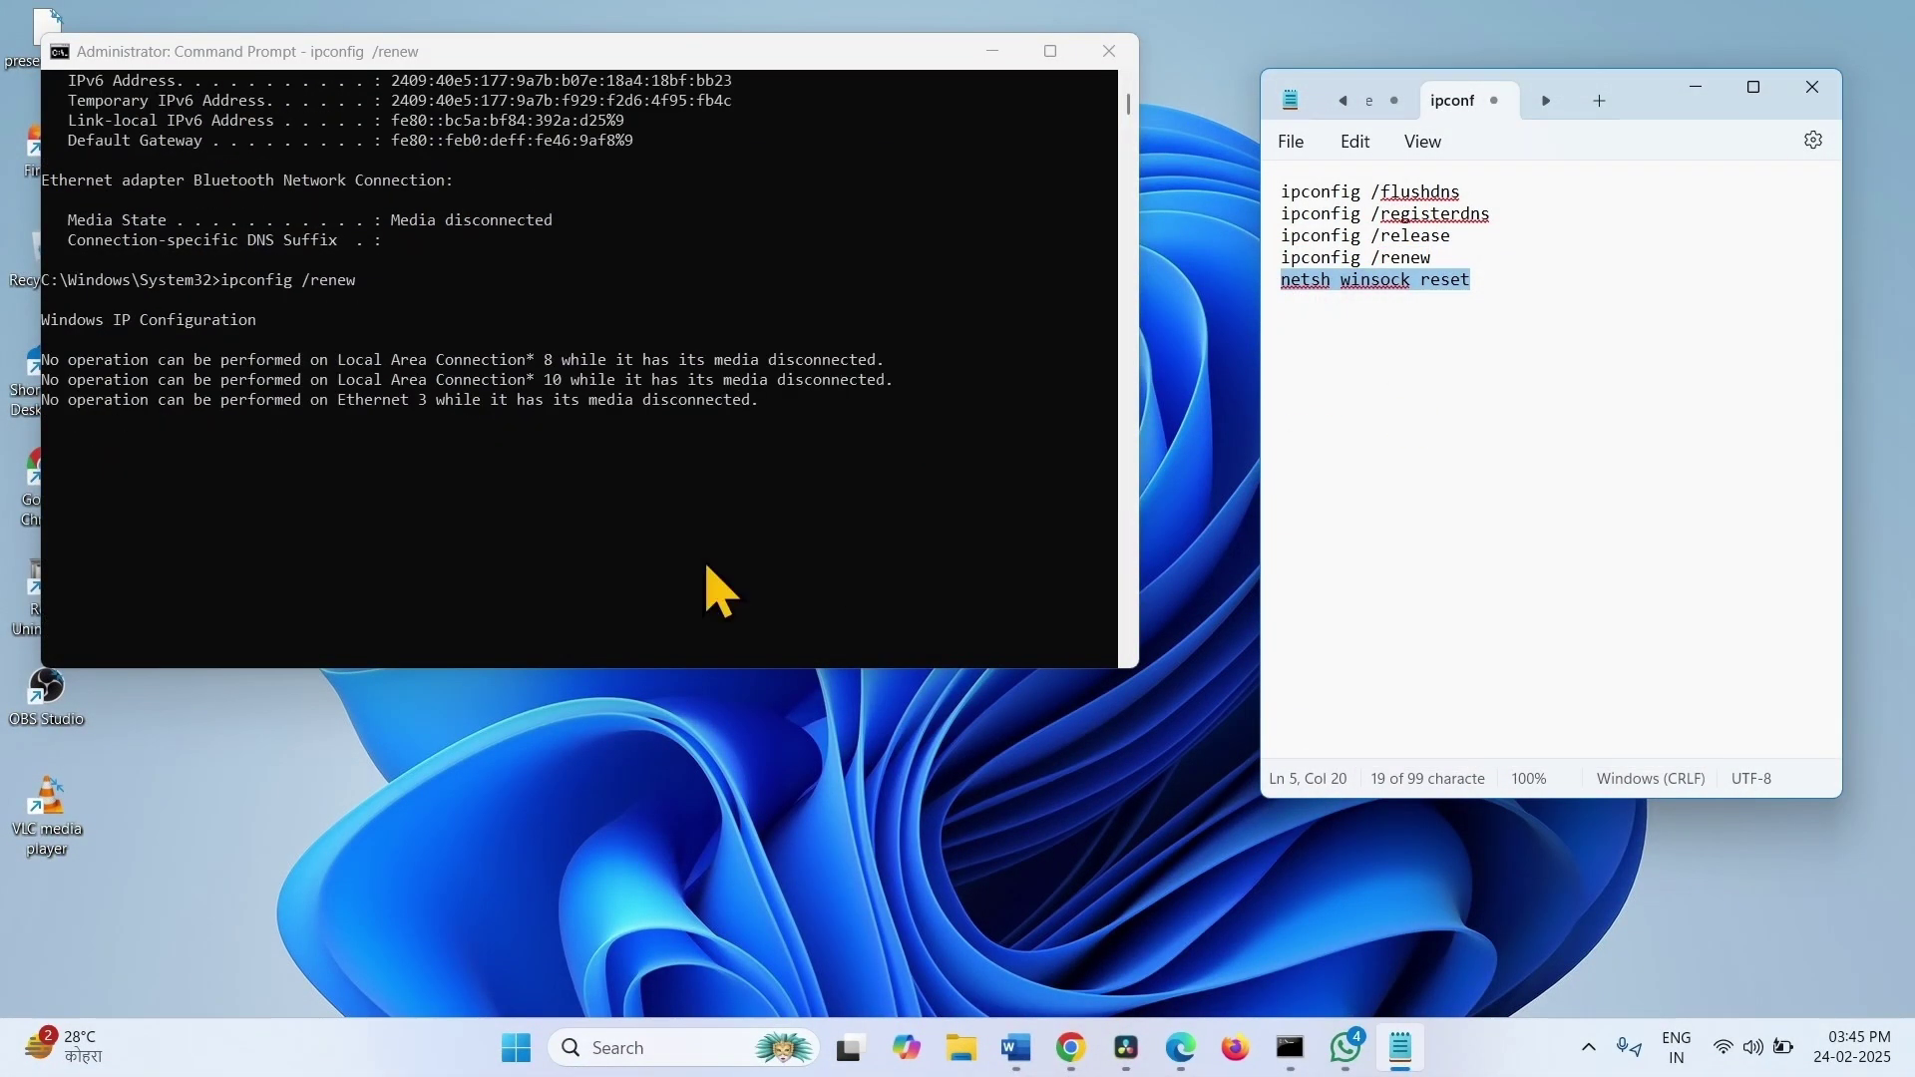
{"action": "left_click", "coordinate": [363, 591]}
{"action": "right_click", "coordinate": [363, 592]}
{"action": "key", "text": "Return"}
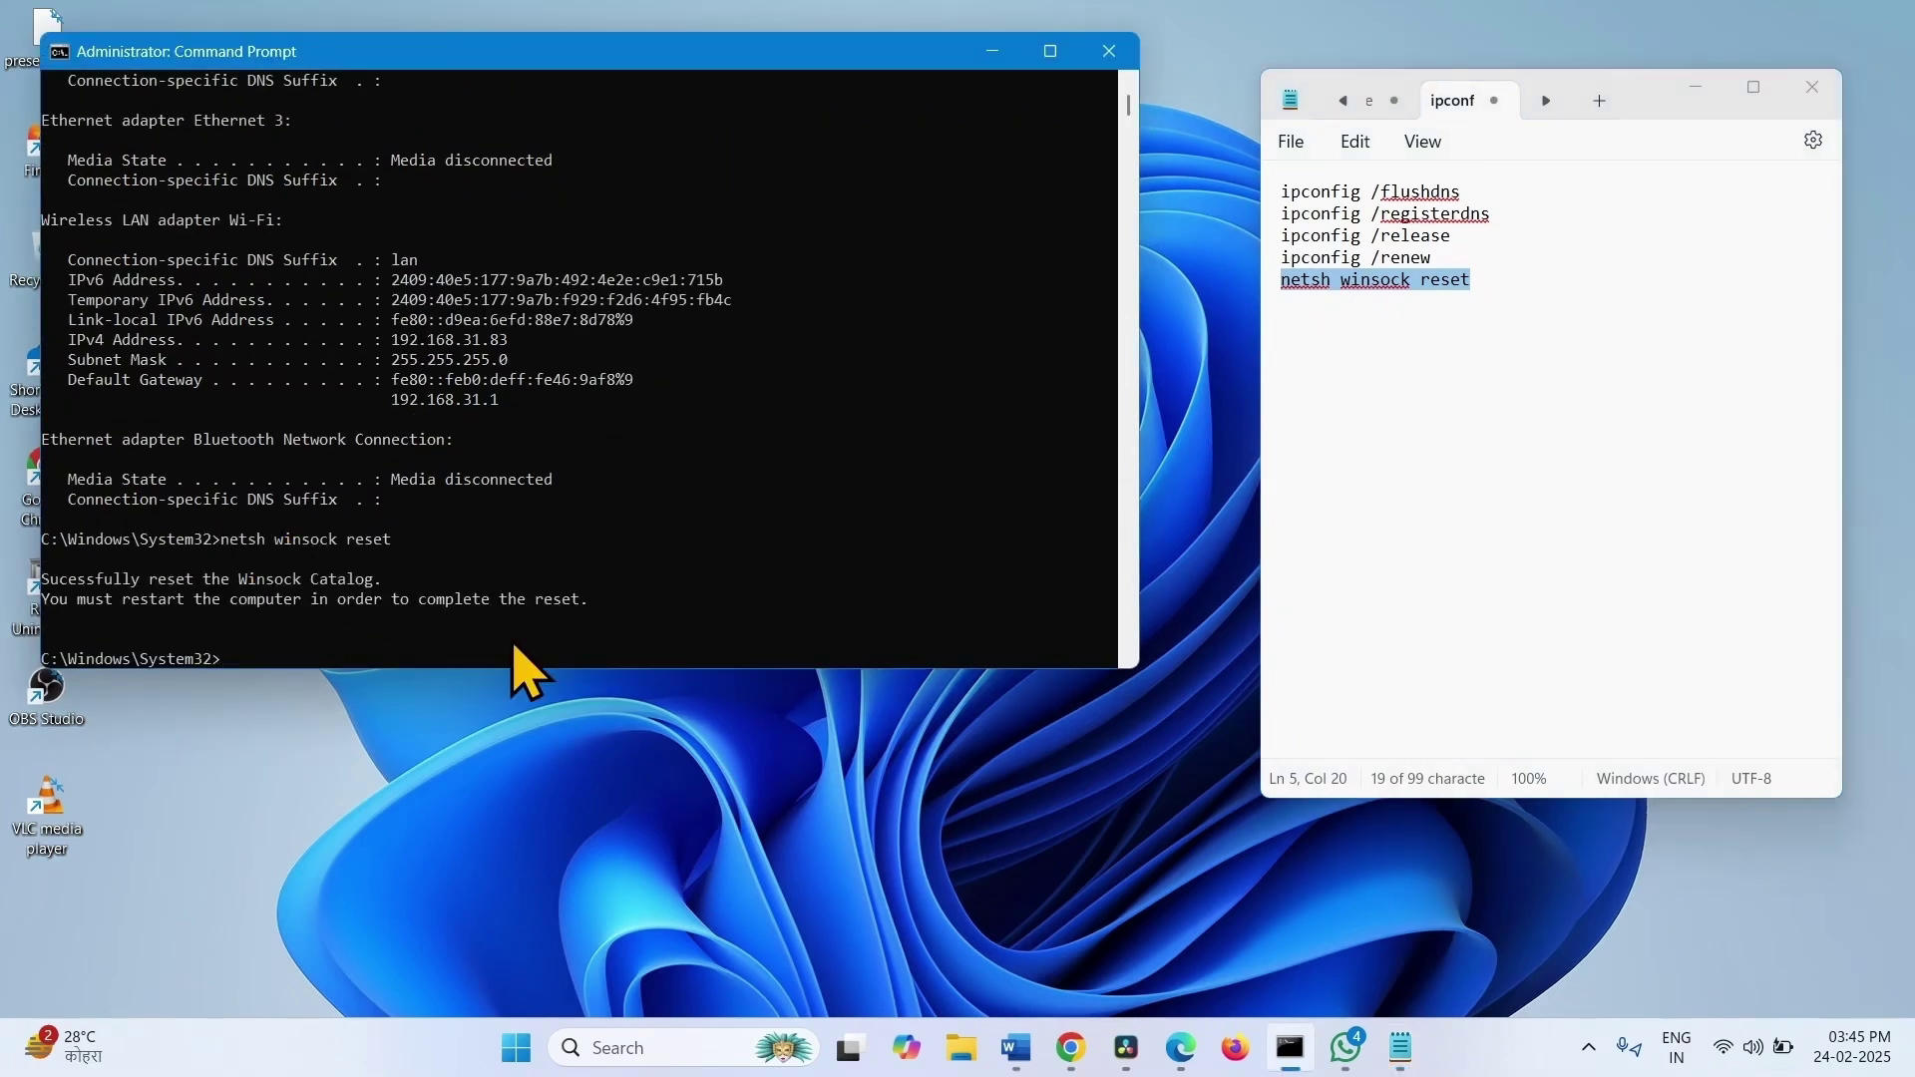